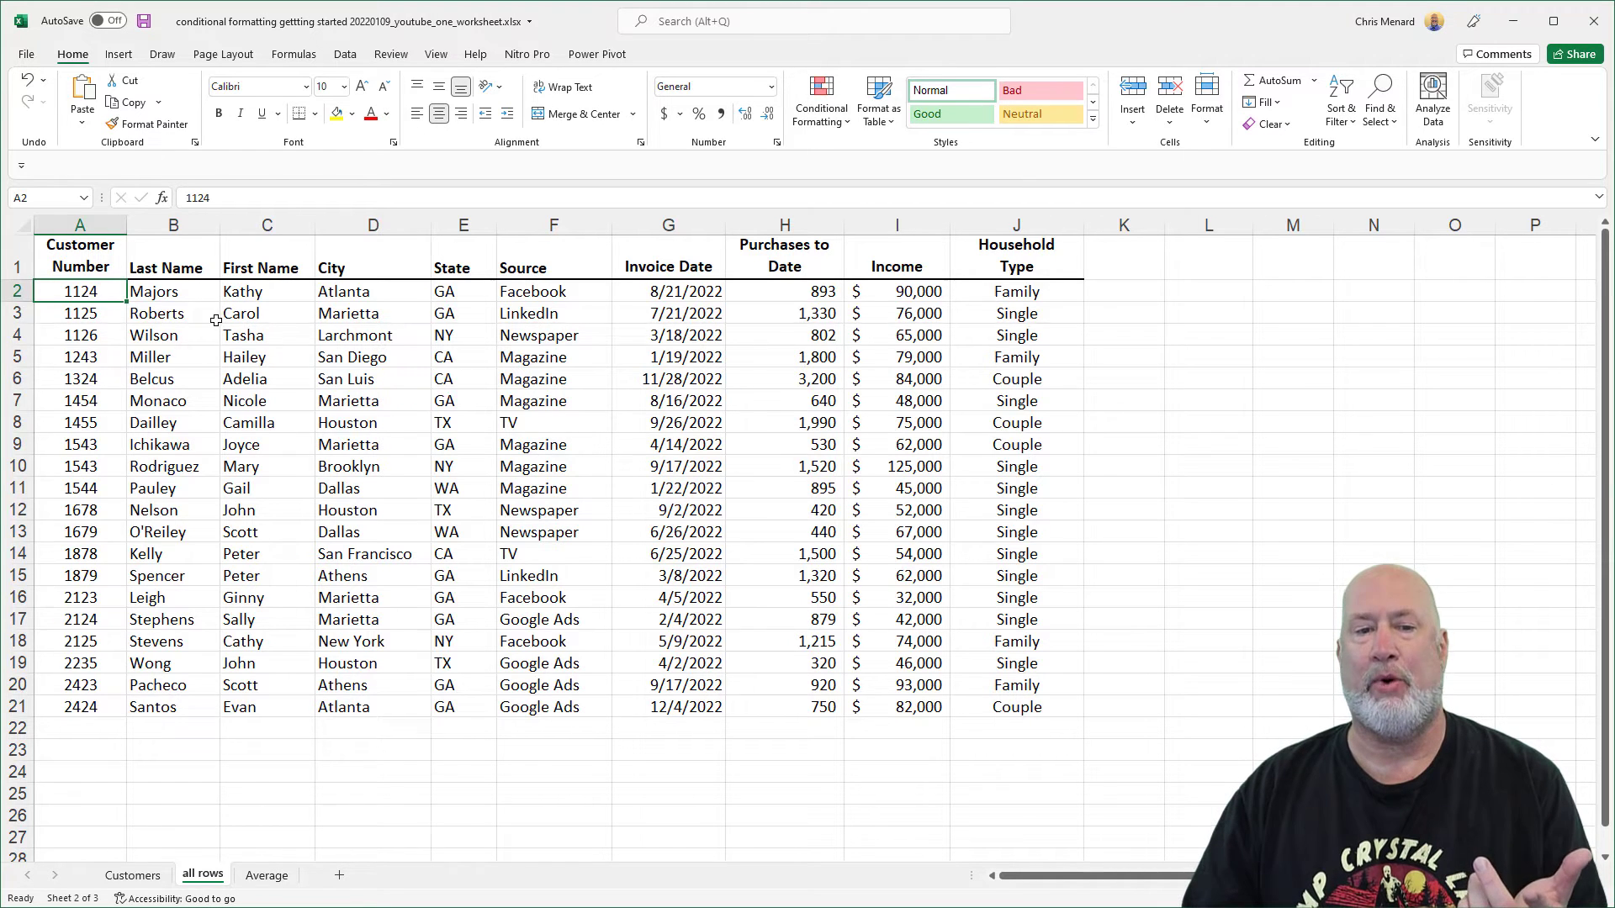
# - Try an equal-to highlight rule on the State column, then abandon it unapplied
pyautogui.moveTo(466, 295)
pyautogui.mouseDown()
pyautogui.moveTo(466, 740)
pyautogui.moveTo(470, 708)
pyautogui.mouseUp()
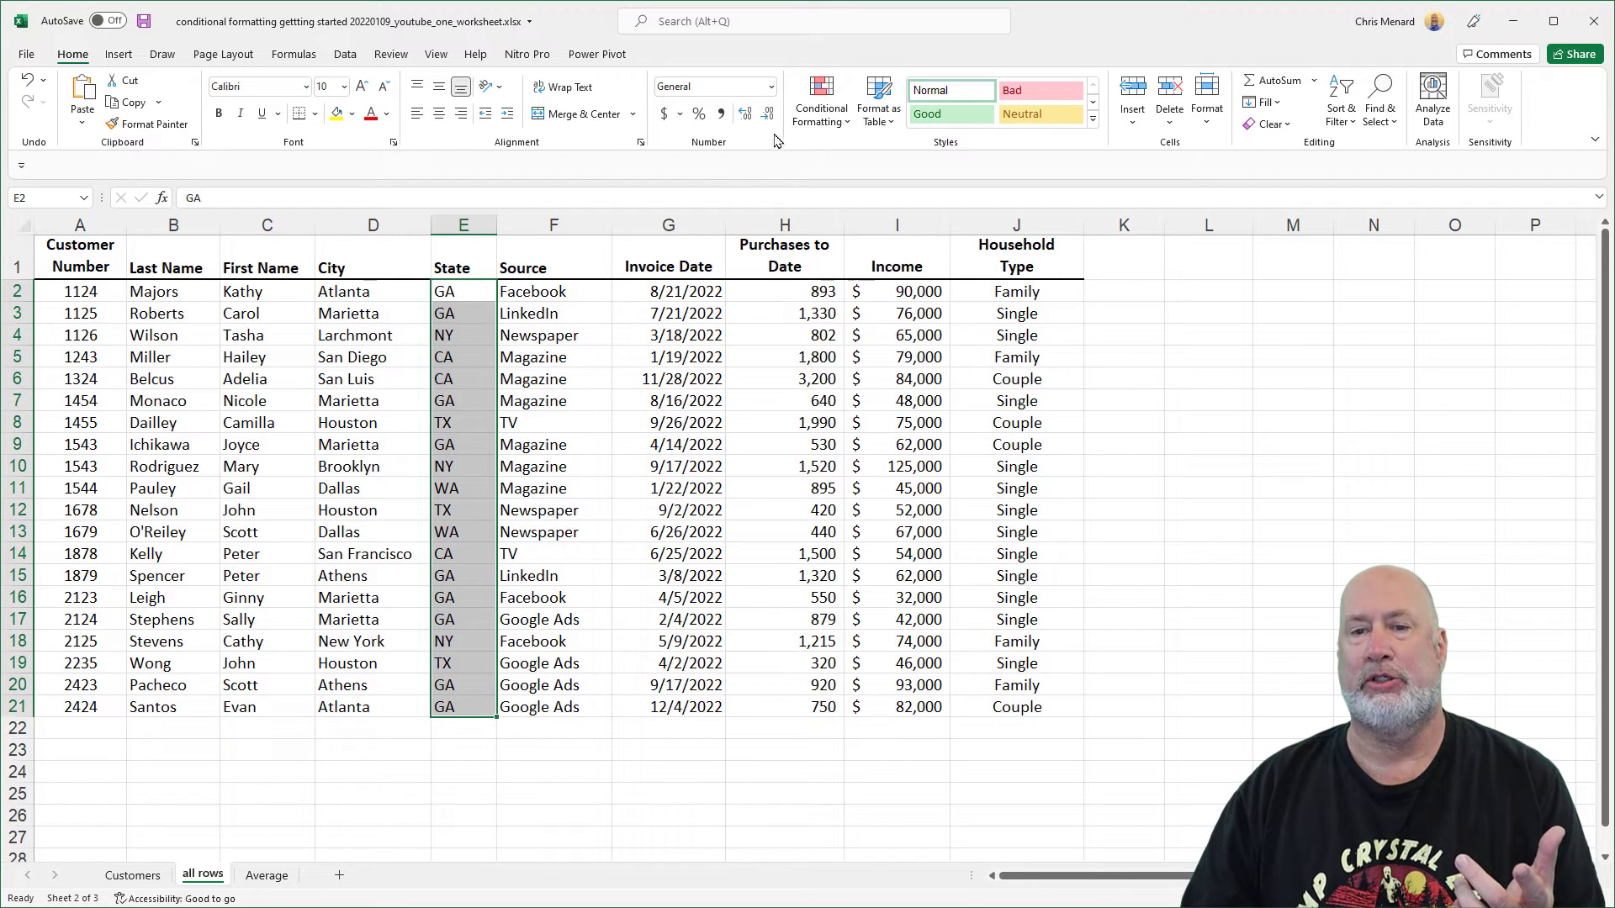
pyautogui.click(821, 111)
pyautogui.moveTo(882, 157)
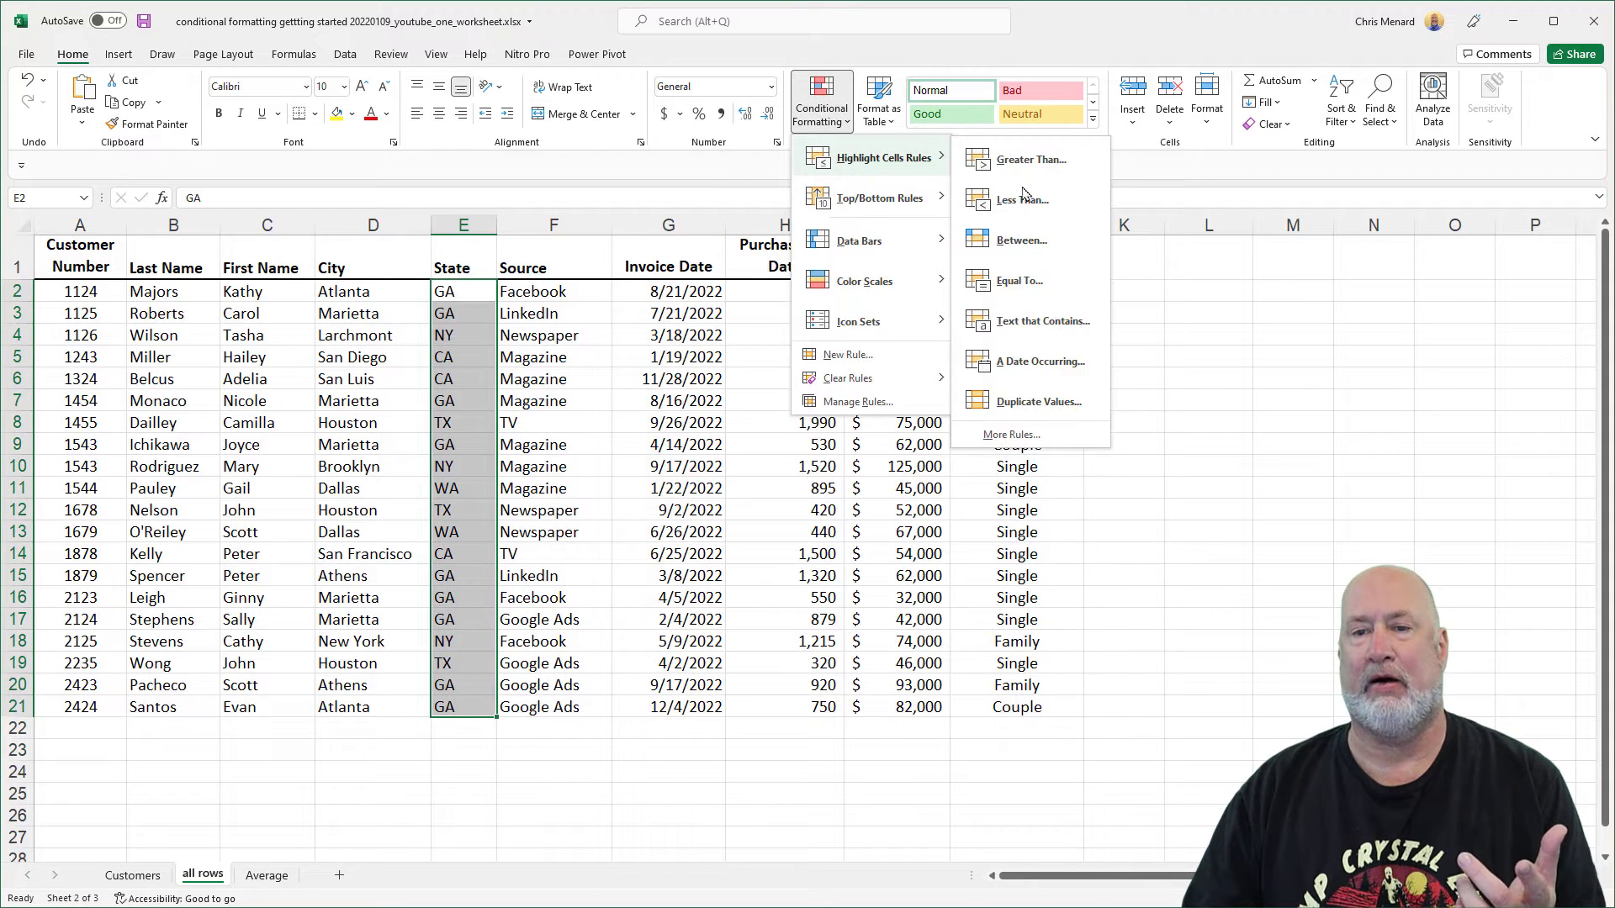
pyautogui.click(1020, 281)
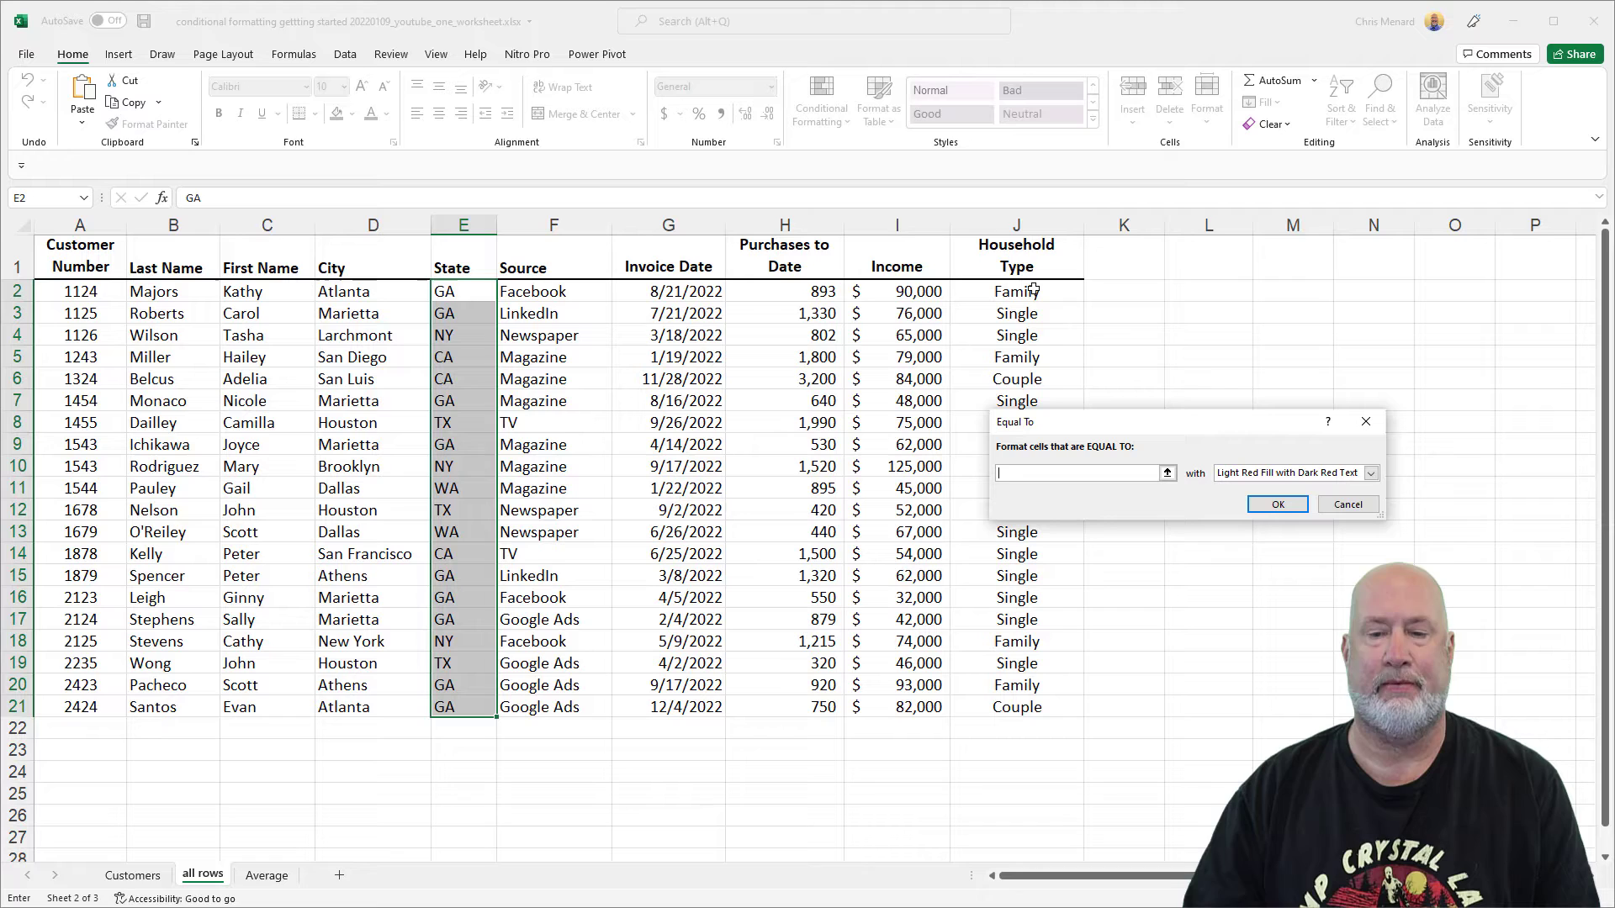
pyautogui.write('GA')
pyautogui.press('Return')
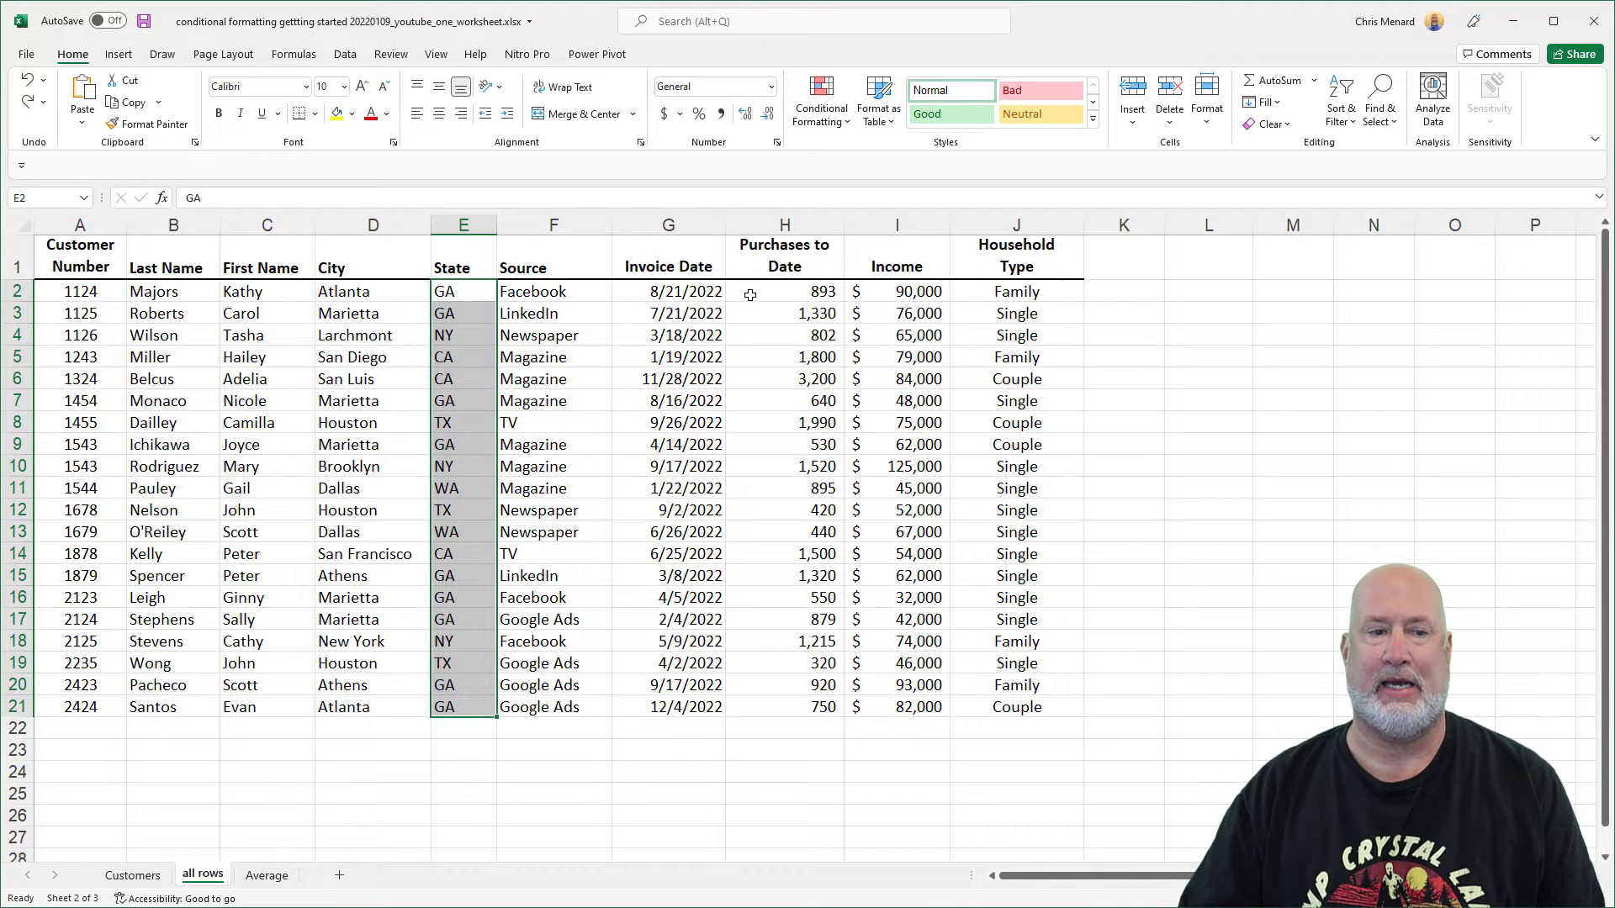
# - Start a formula-based rule =$E2="GA" over the whole customer table A2:J21
pyautogui.moveTo(92, 291)
pyautogui.mouseDown()
pyautogui.moveTo(934, 618)
pyautogui.moveTo(997, 706)
pyautogui.mouseUp()
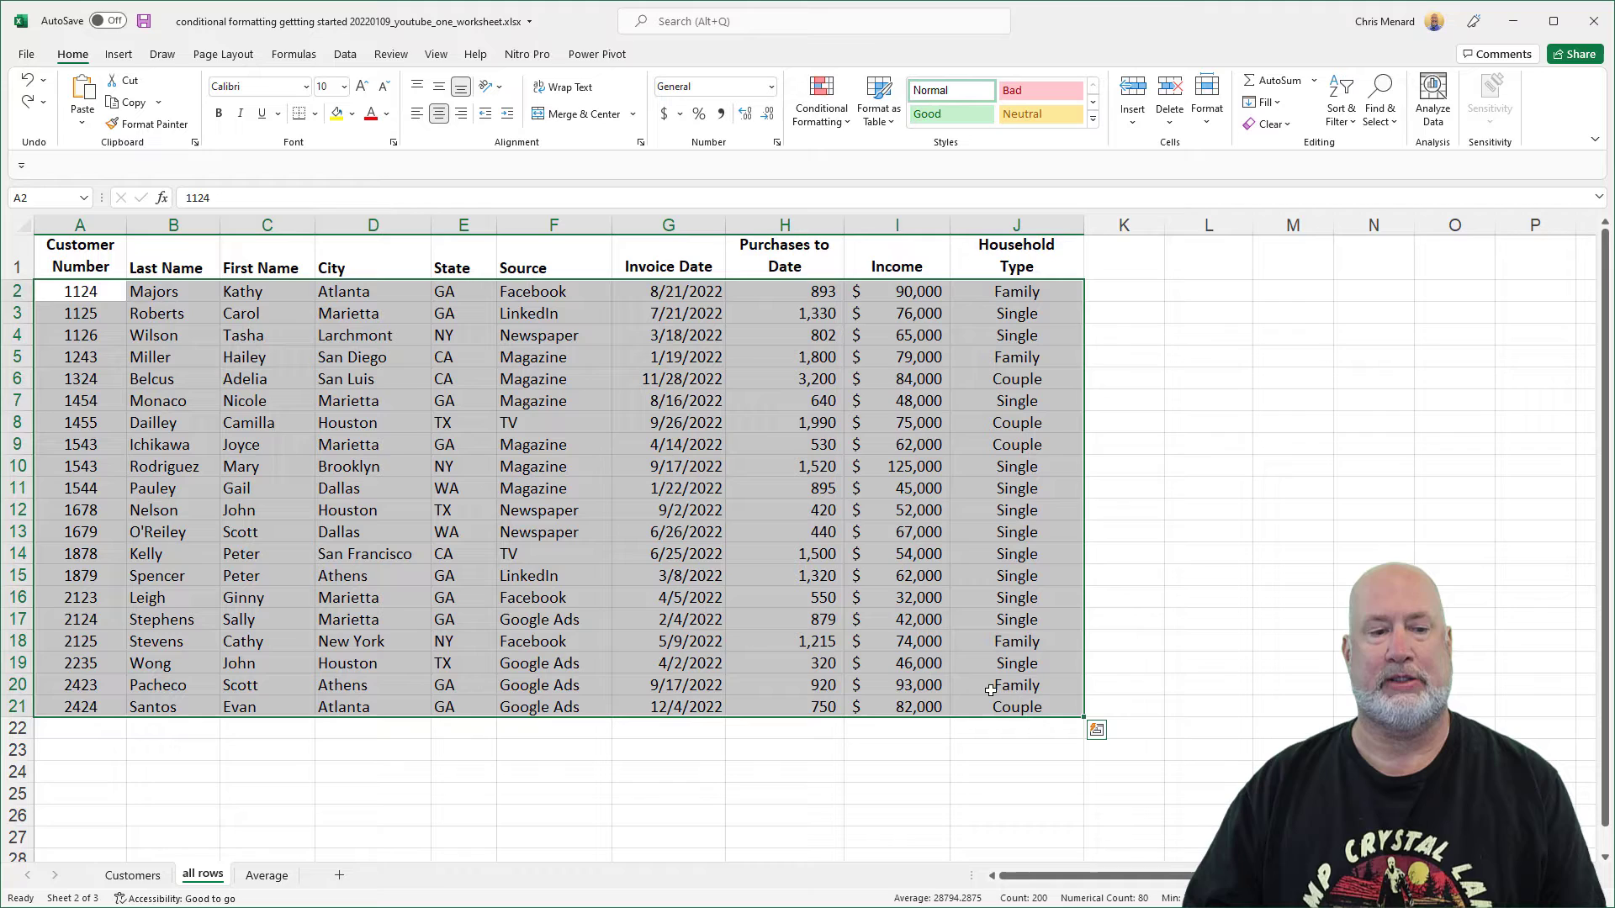
pyautogui.click(823, 120)
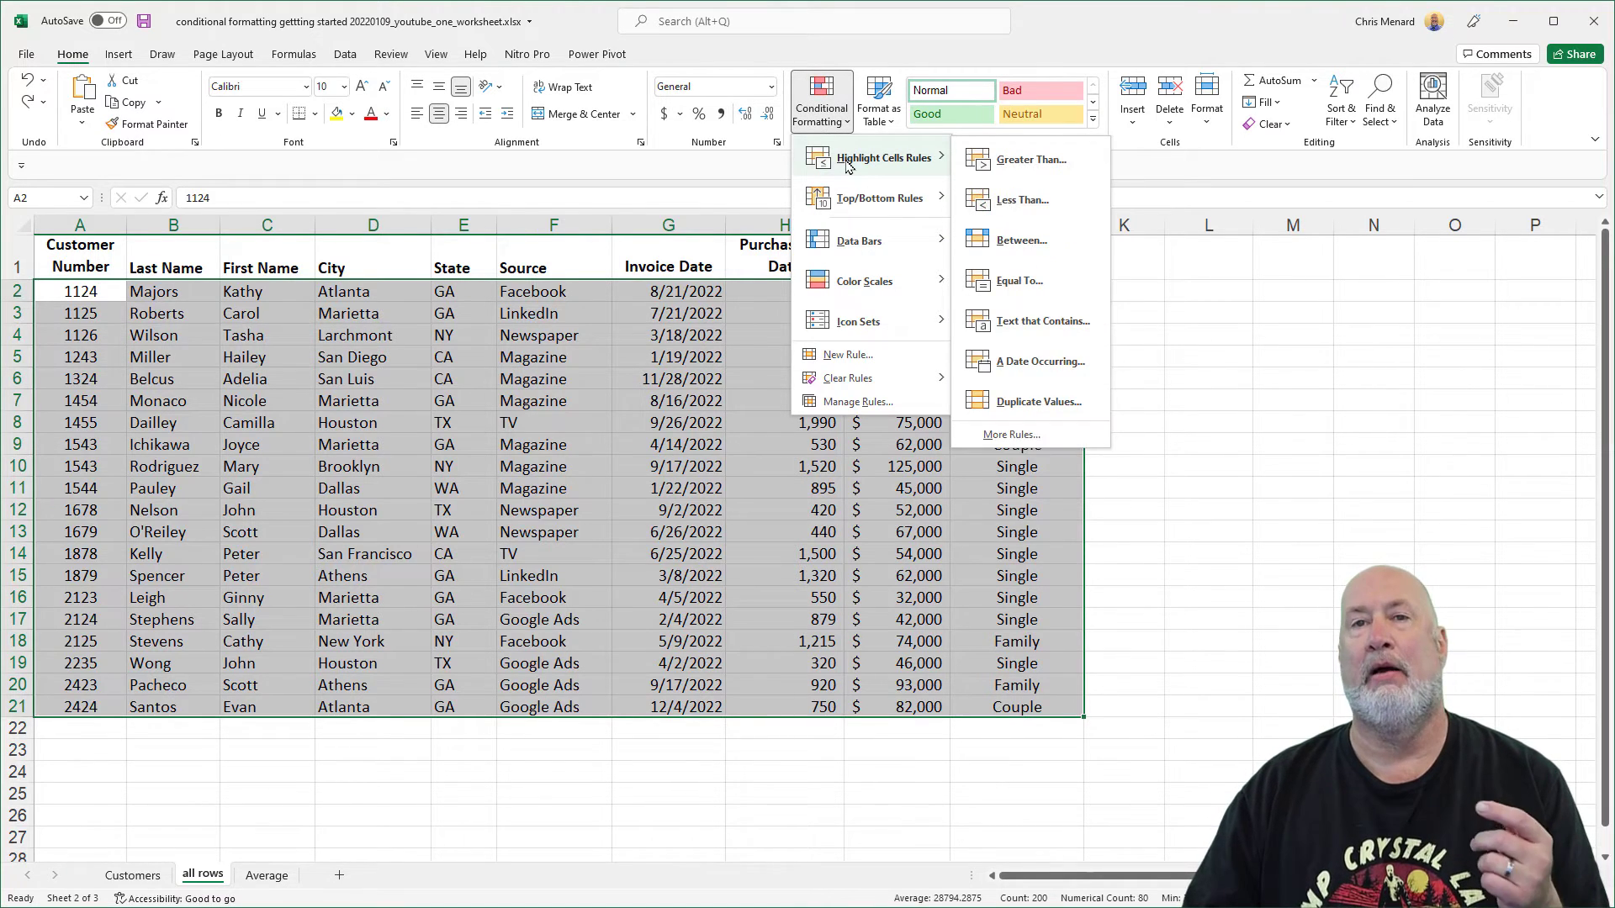
pyautogui.moveTo(843, 223)
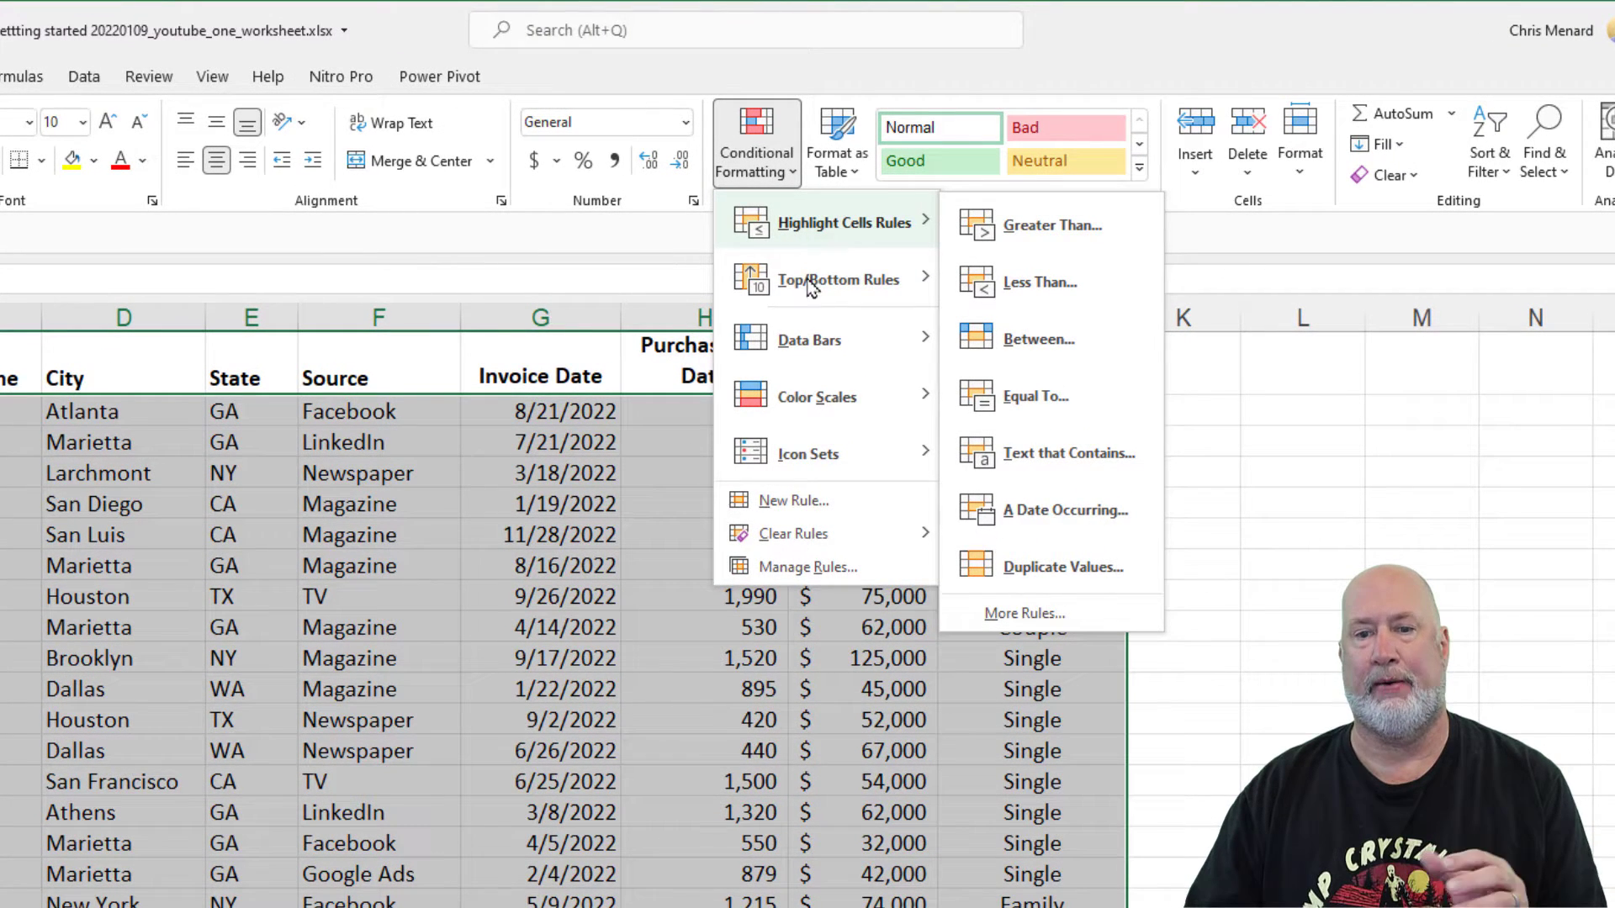
pyautogui.click(807, 507)
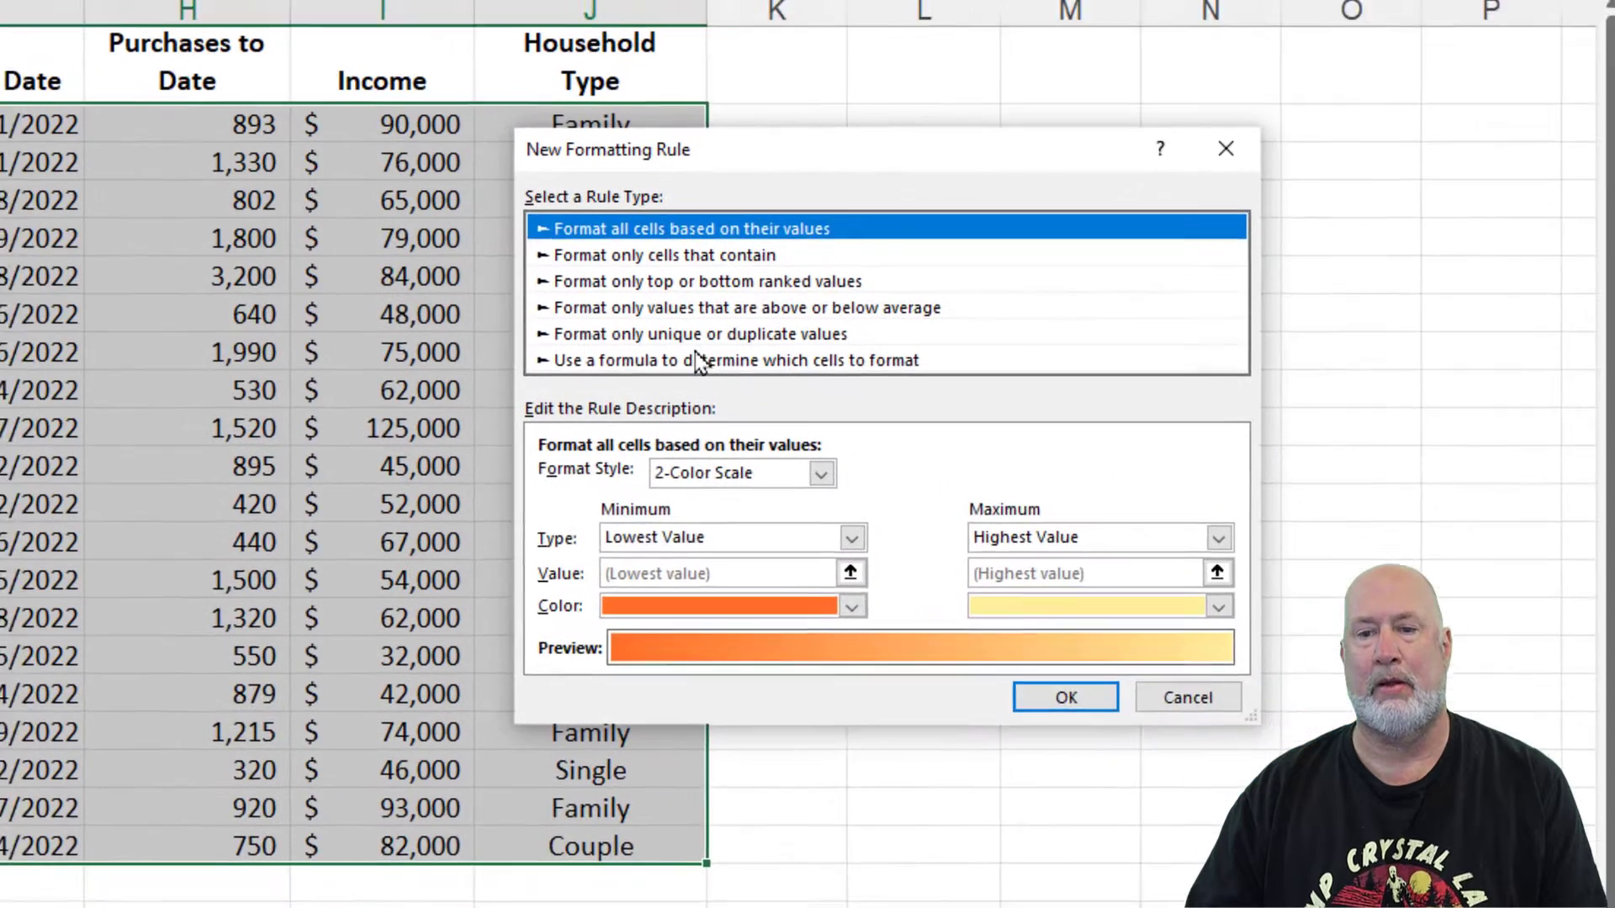
pyautogui.click(673, 347)
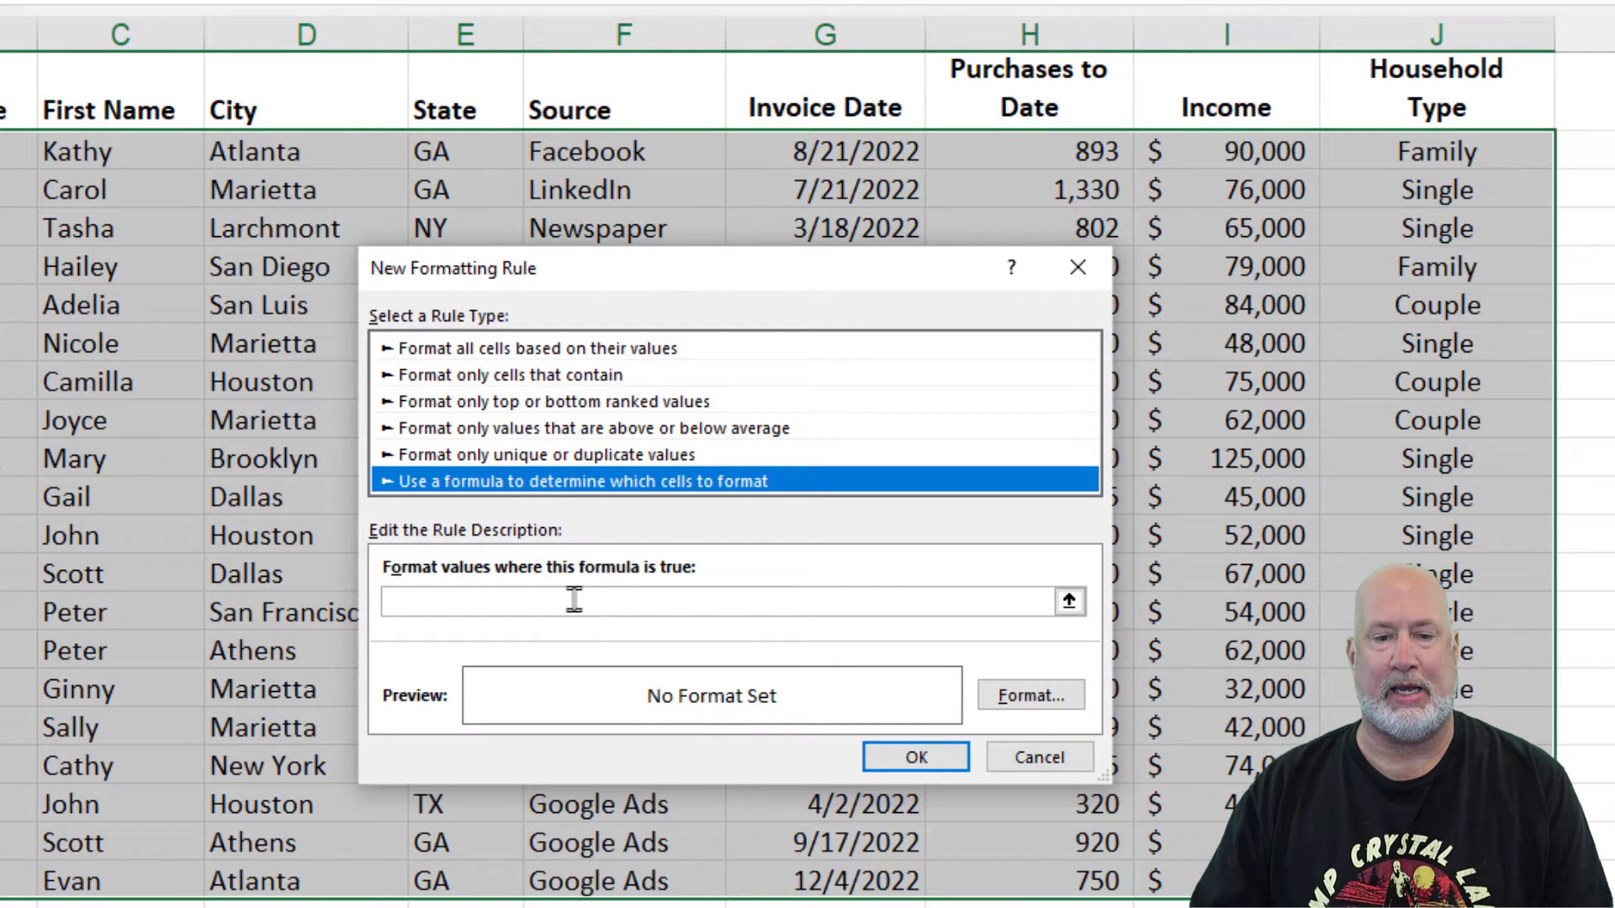
pyautogui.click(641, 598)
pyautogui.write('=$e2="GA"')
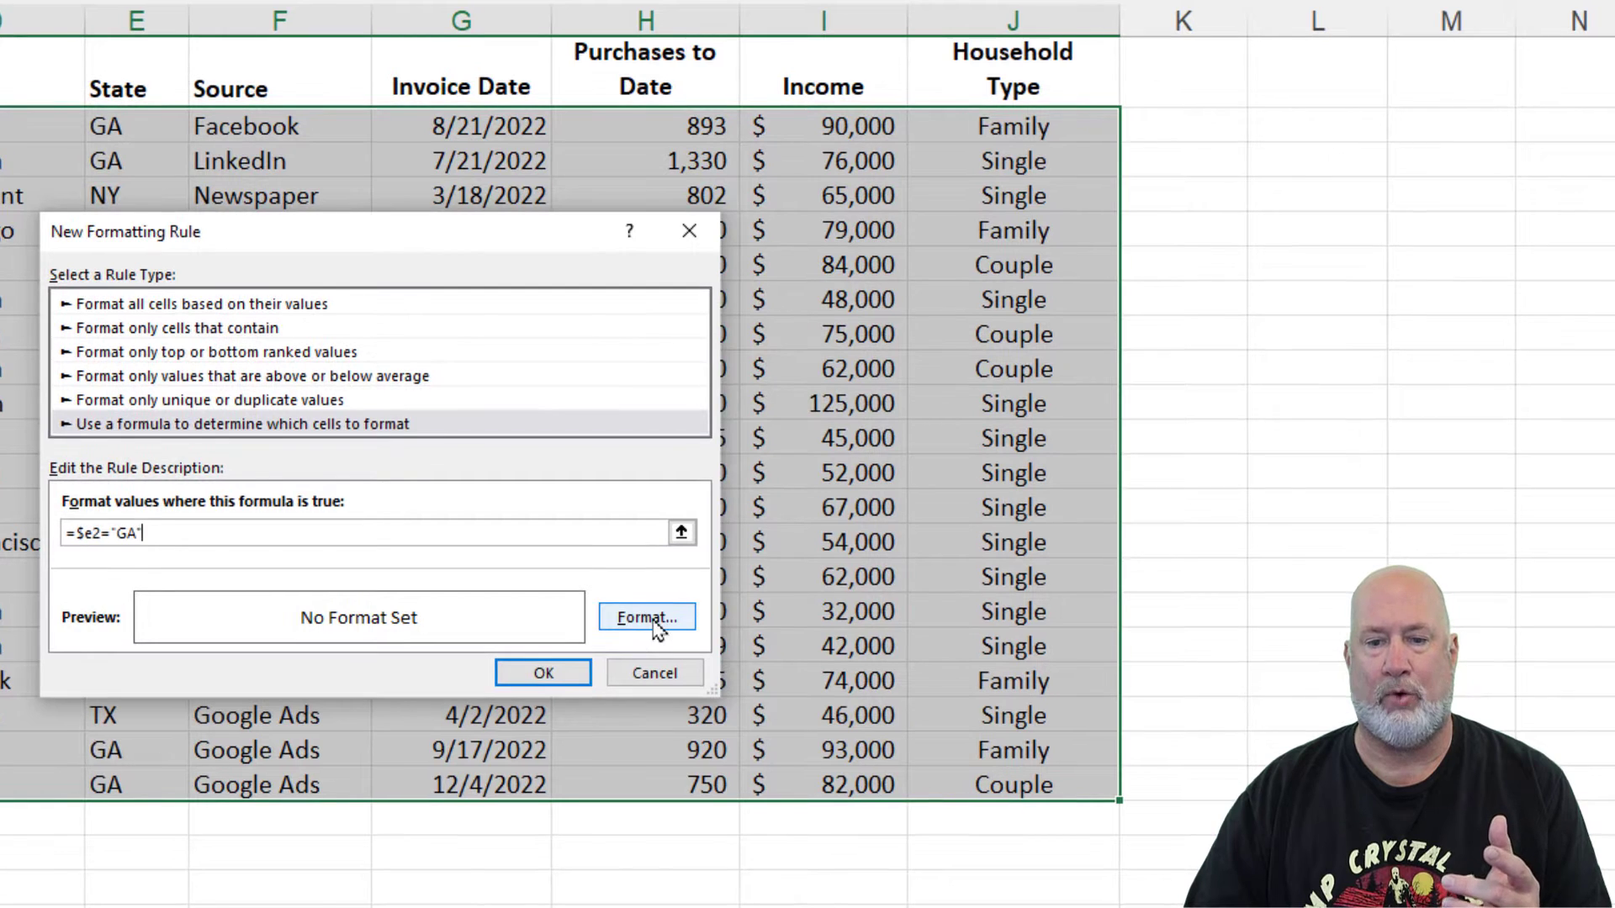
# - Give the GA rule a yellow fill format
pyautogui.click(647, 618)
pyautogui.click(1049, 331)
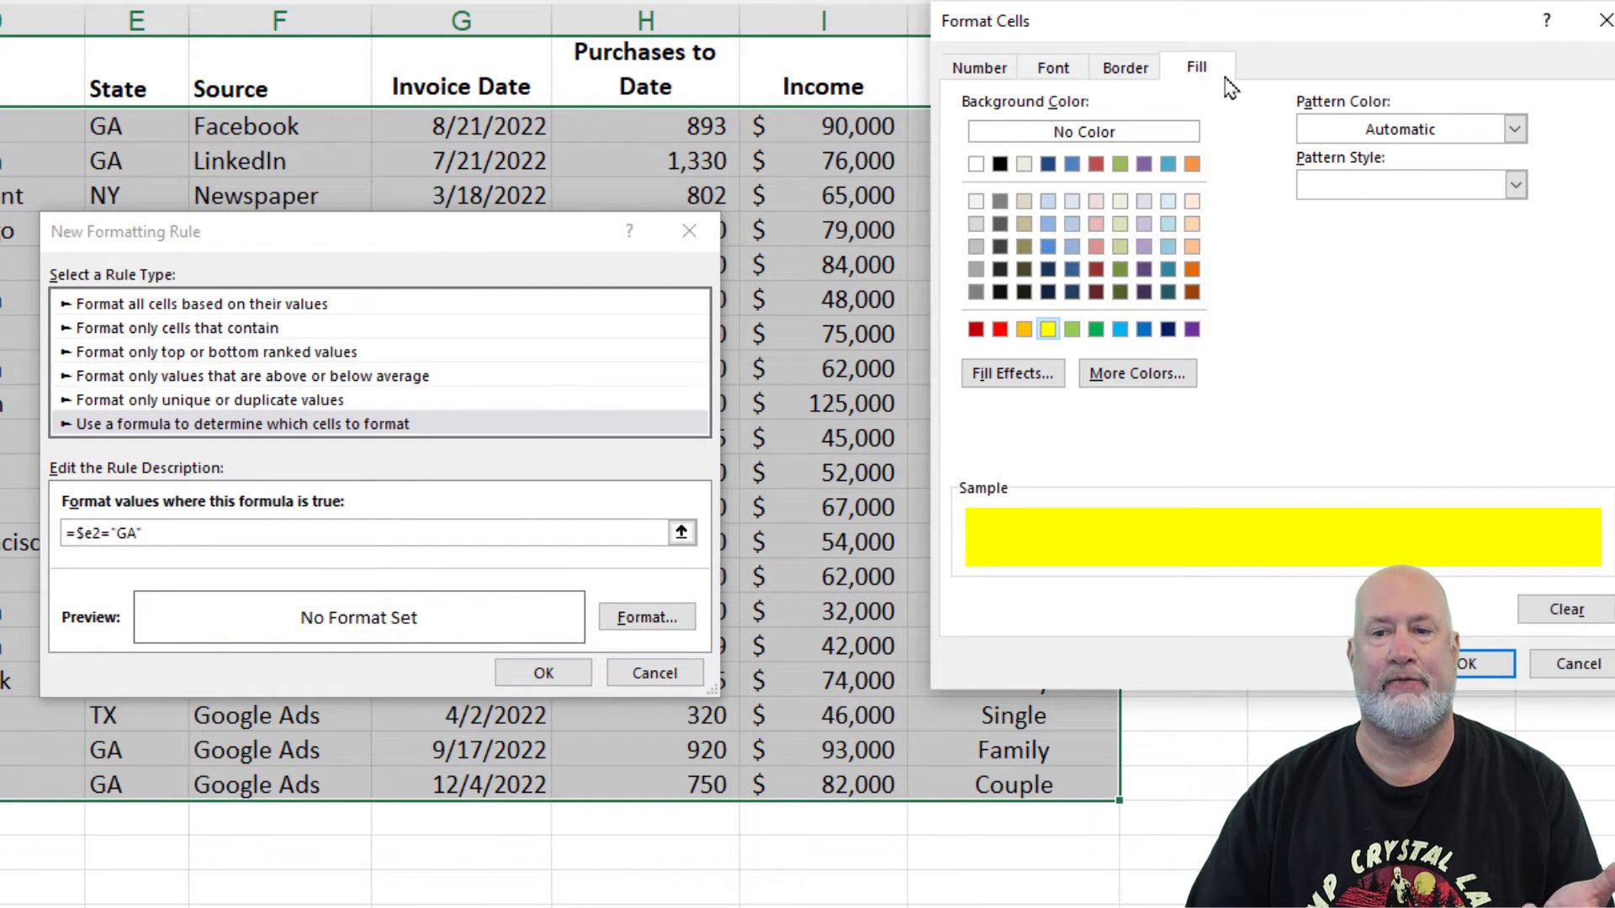
pyautogui.click(1468, 666)
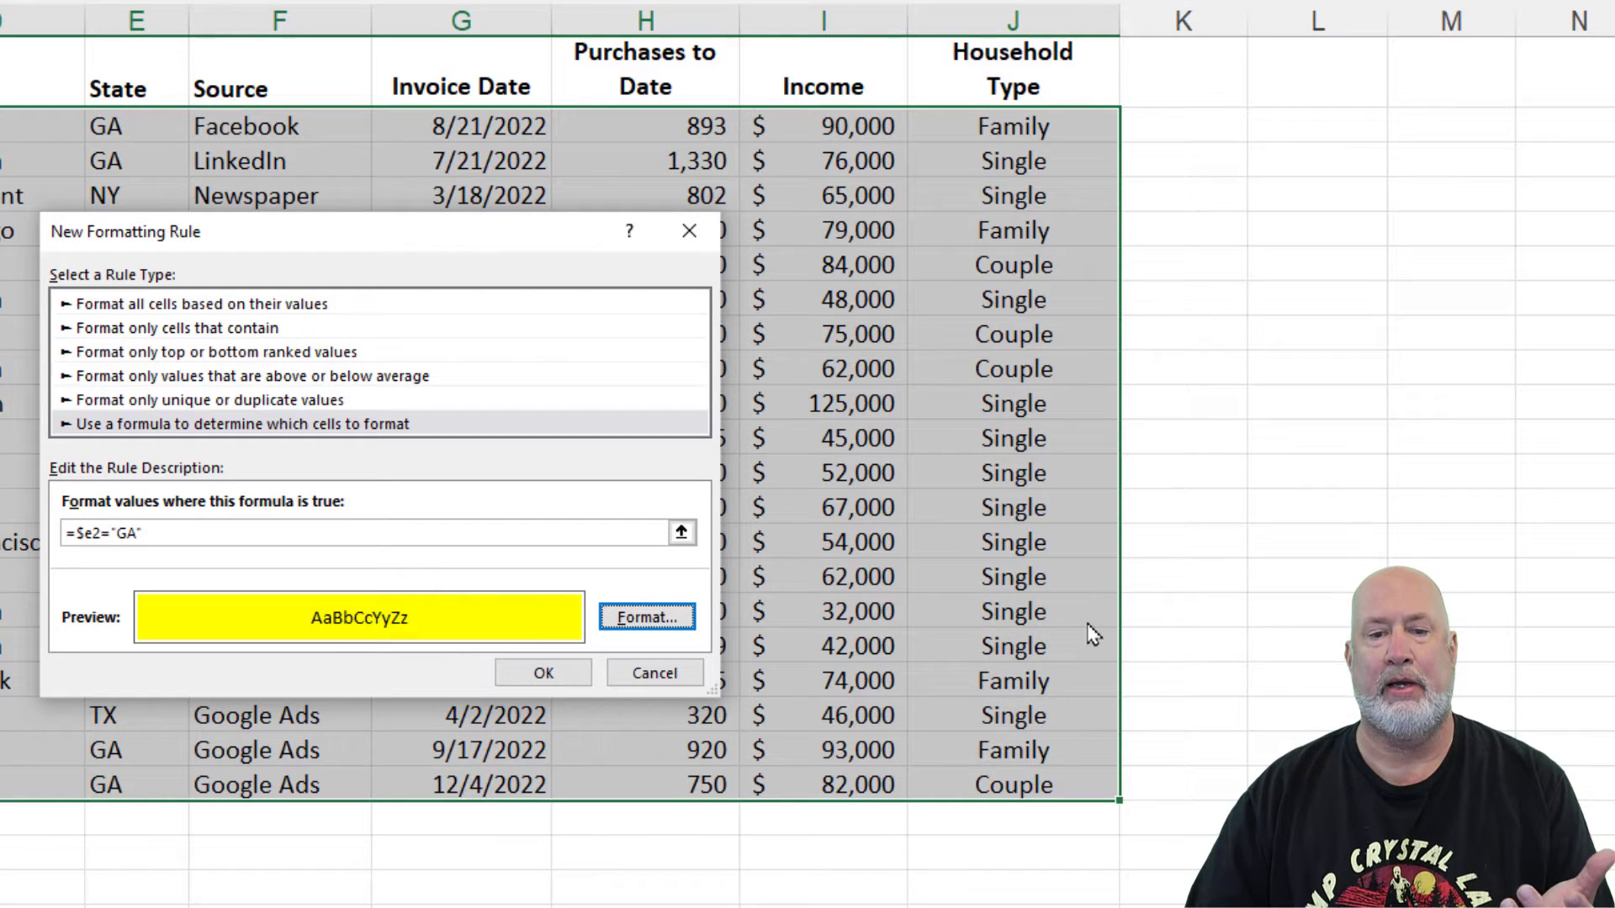
# - Apply the yellow GA rule, then change row 5's state to GA so it turns yellow too
pyautogui.click(544, 673)
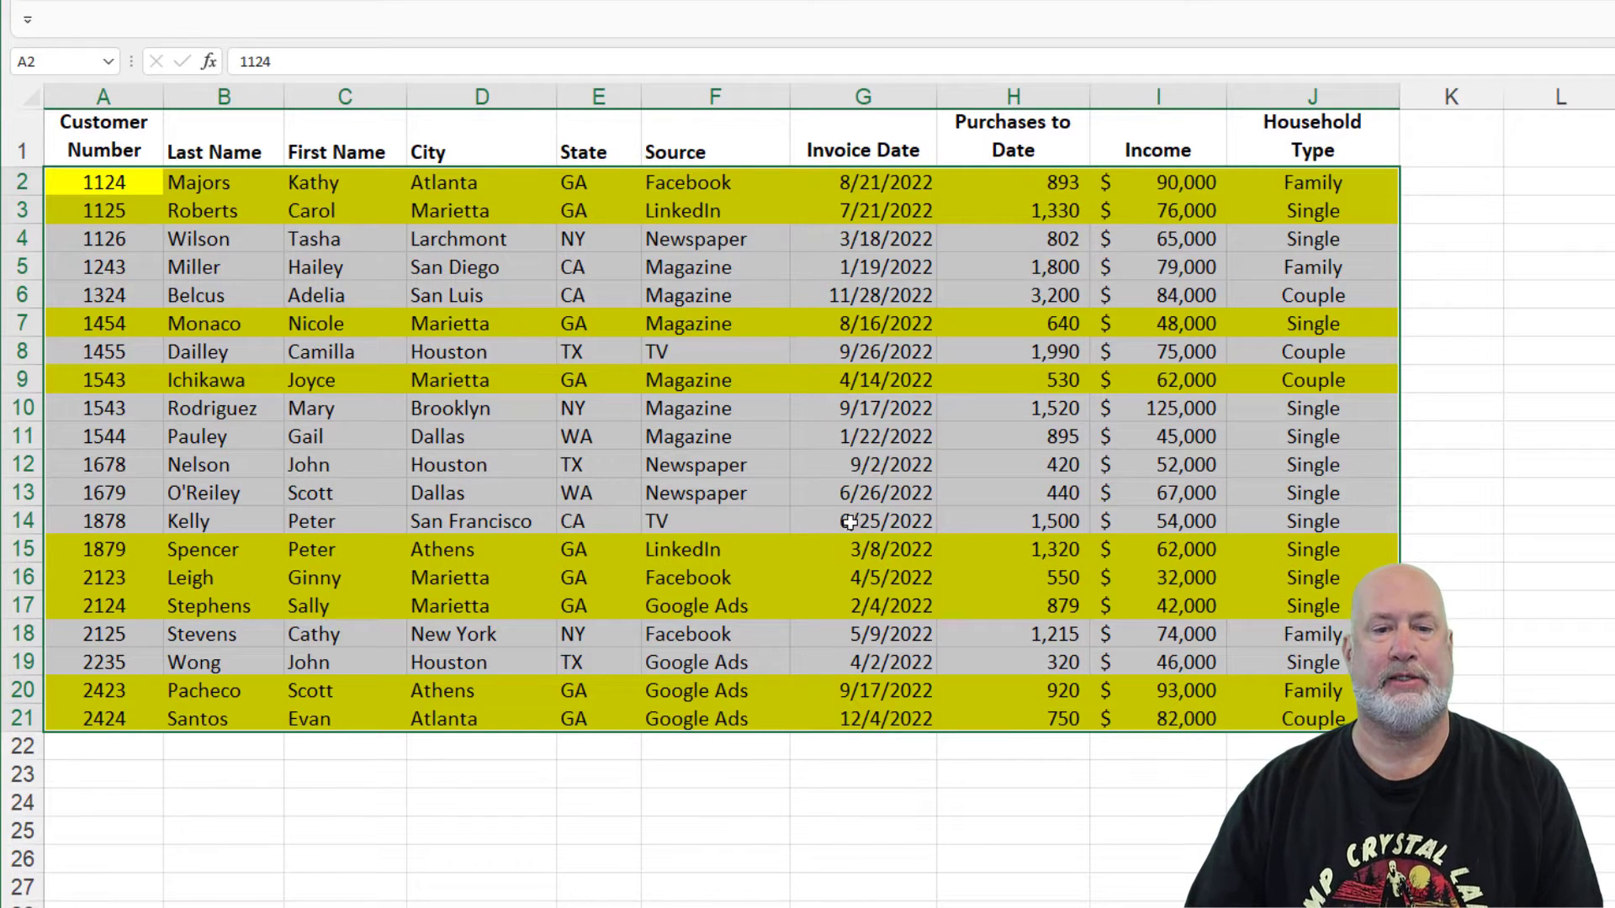
pyautogui.click(776, 486)
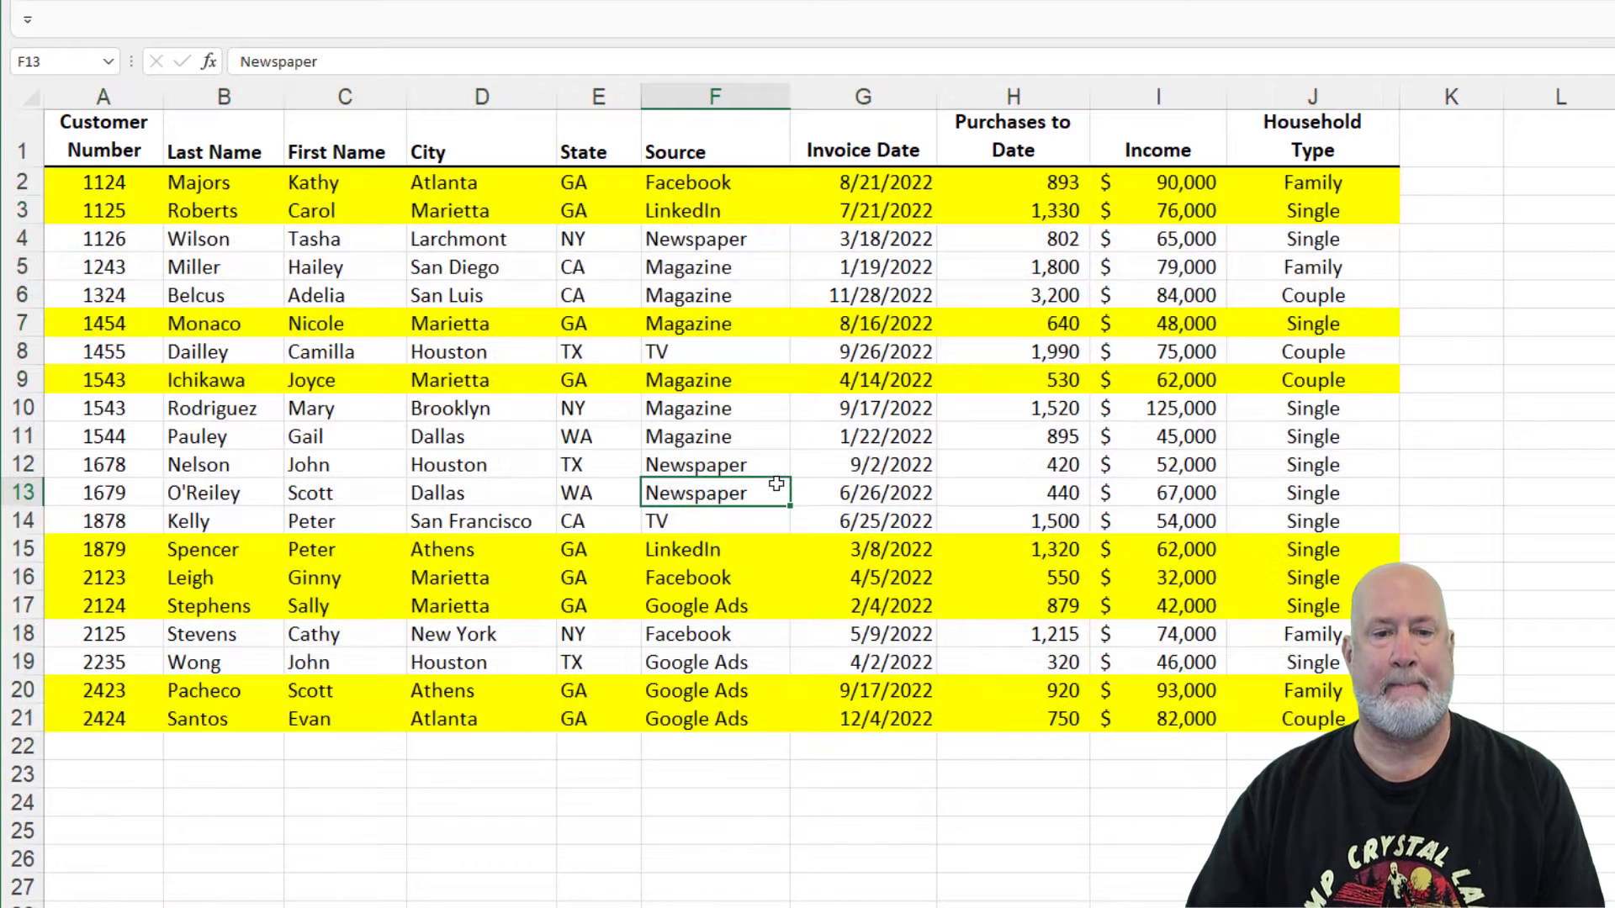
pyautogui.click(593, 276)
pyautogui.write('G')
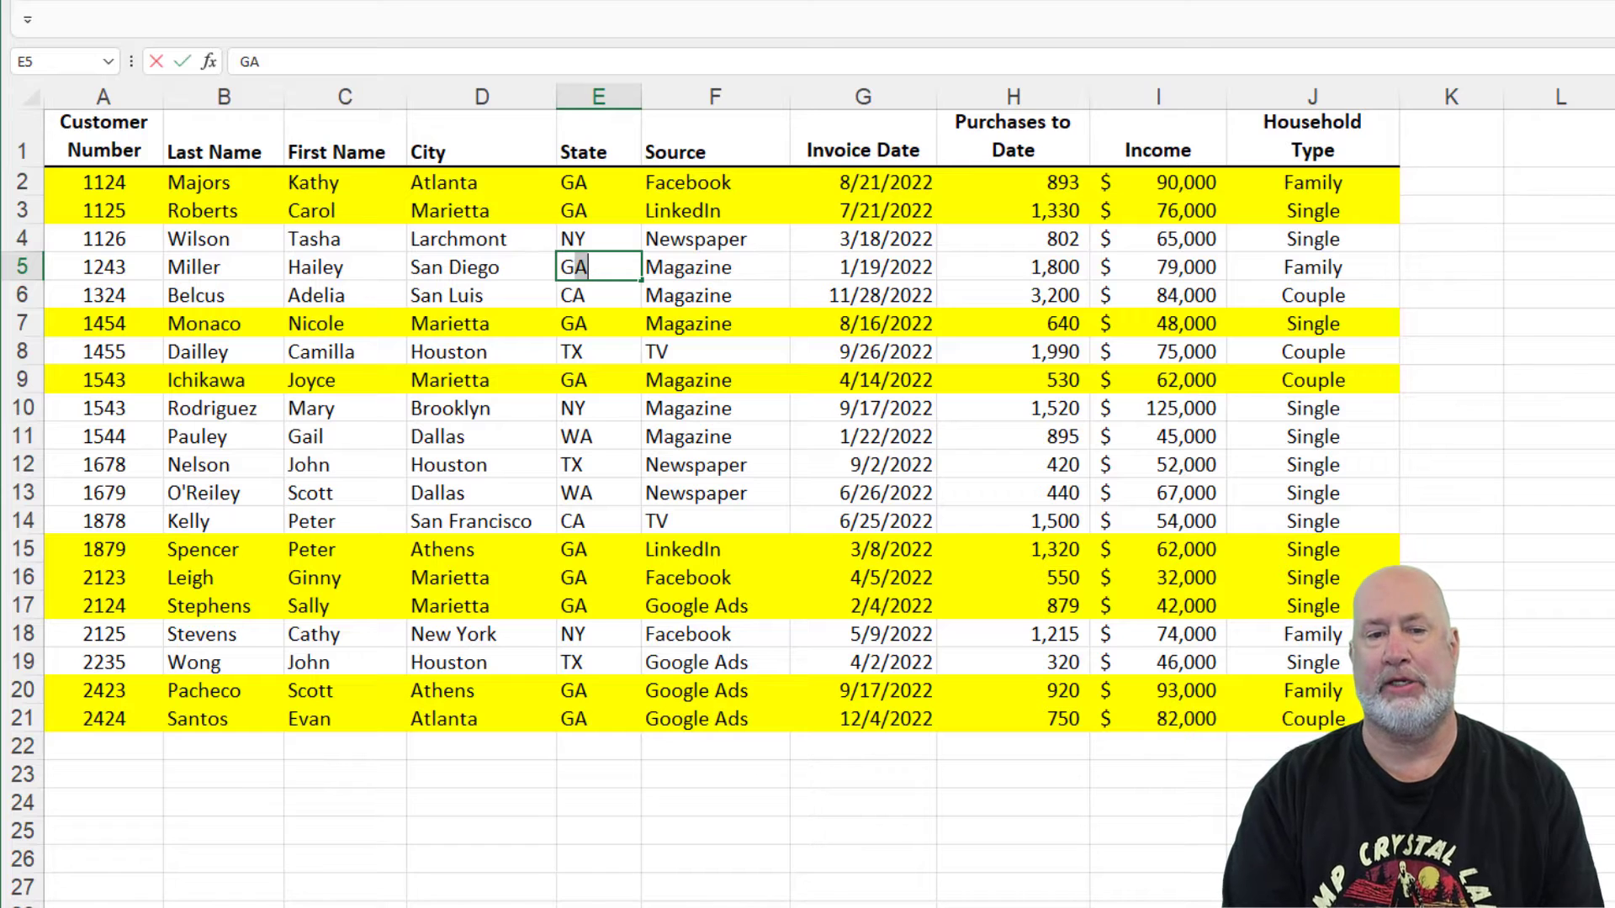
pyautogui.press('Return')
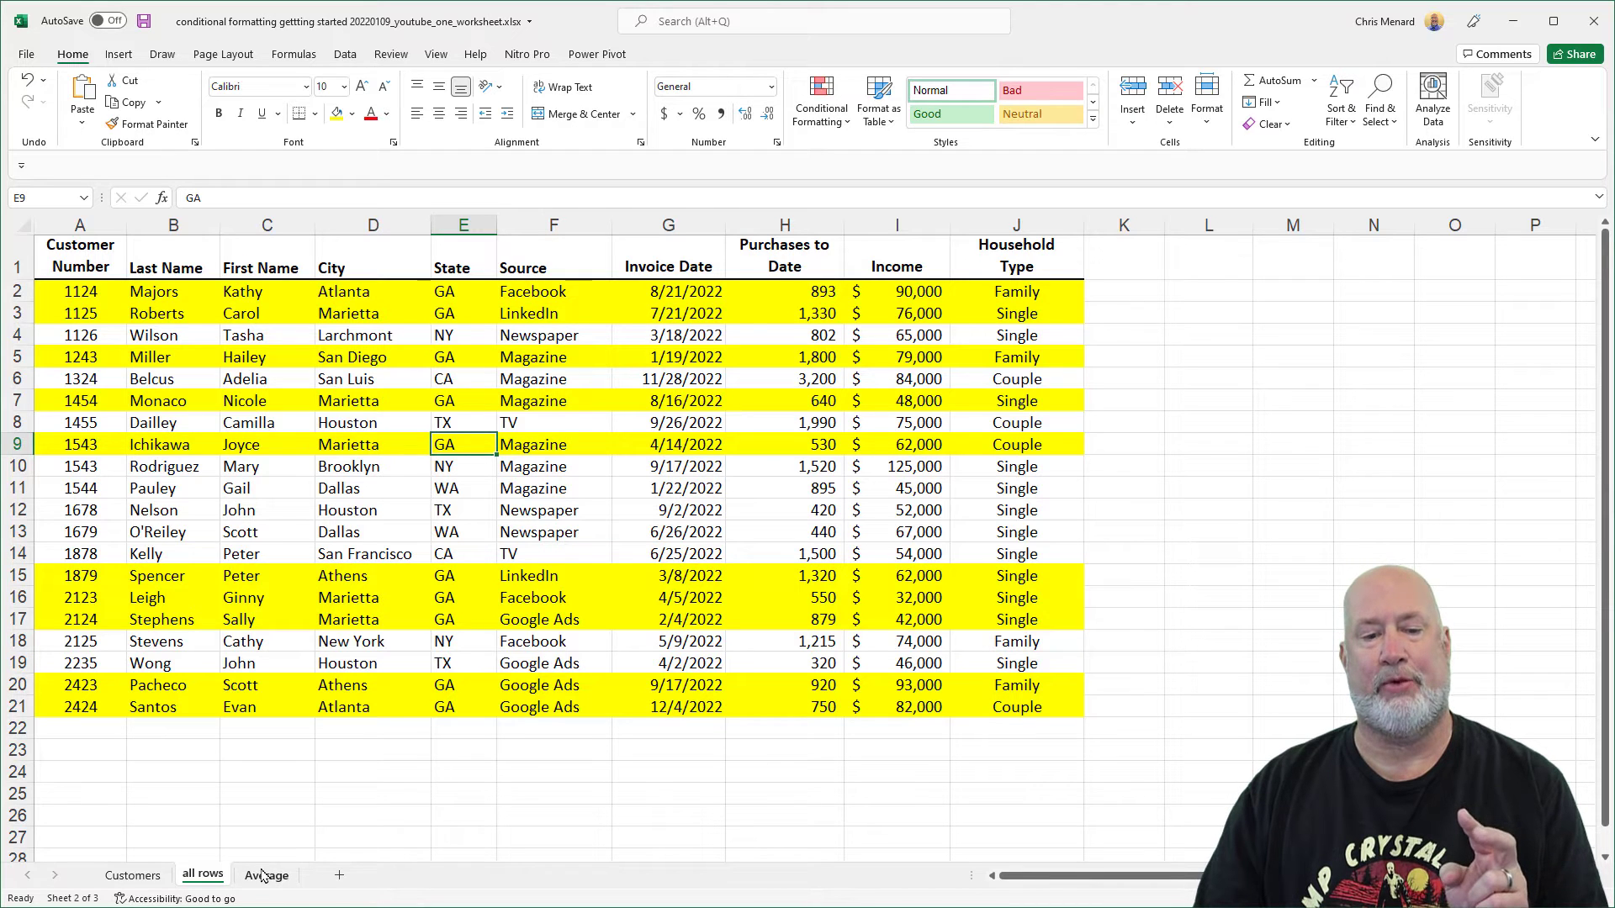
# - On the Average sheet, apply an Above Average highlight to Purchases to Date H2:H21, then undo it
pyautogui.click(263, 876)
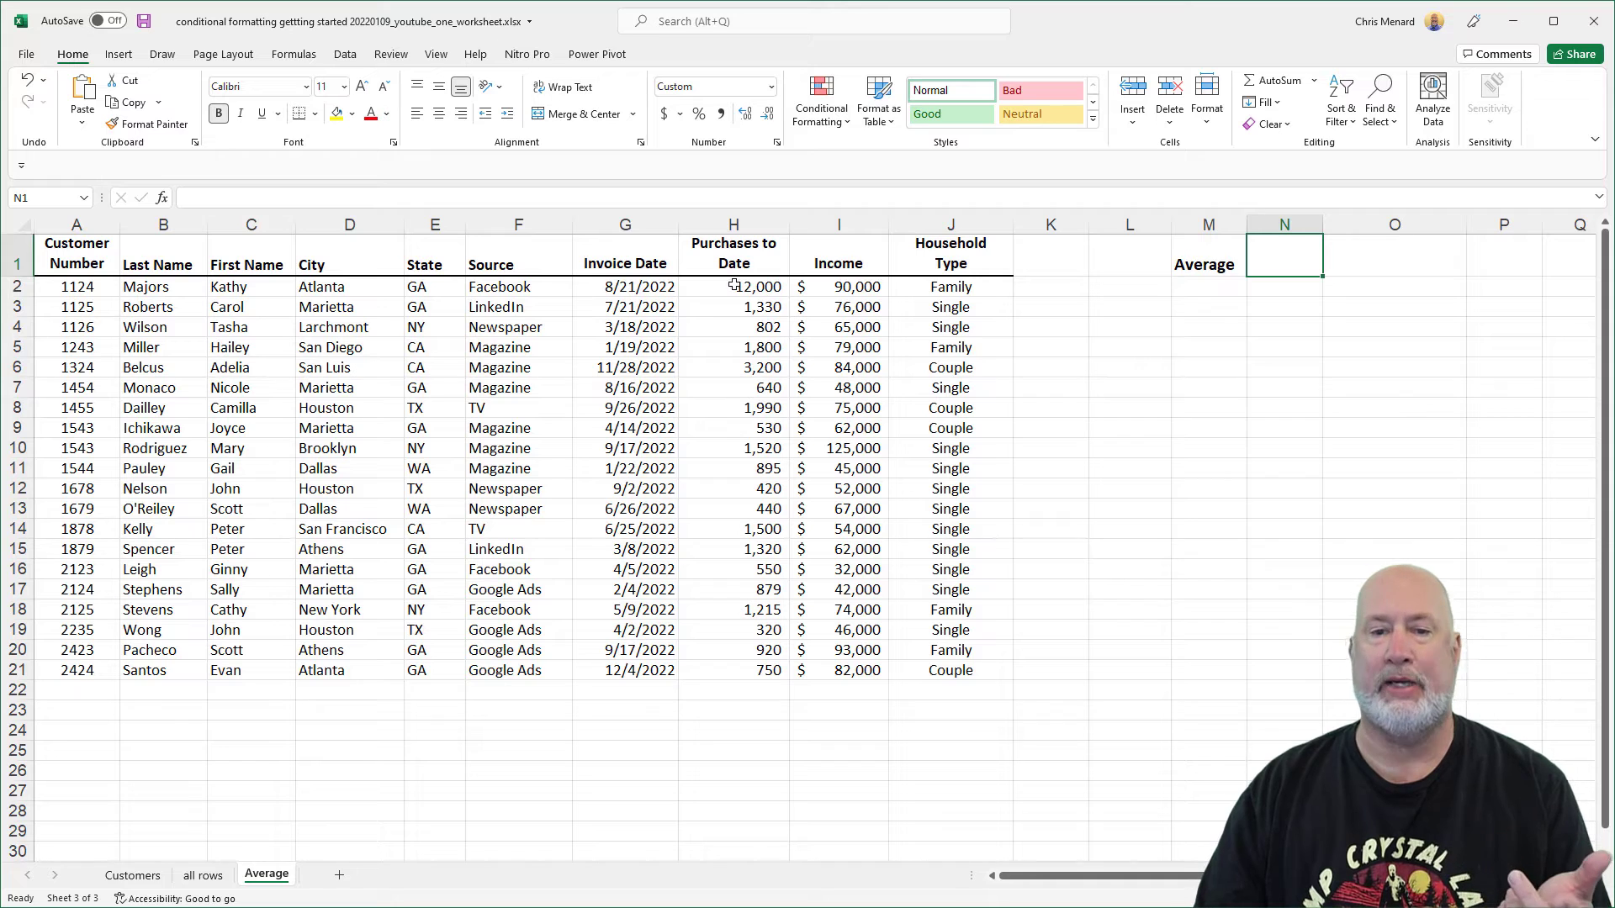
pyautogui.moveTo(714, 286); pyautogui.dragTo(733, 660)
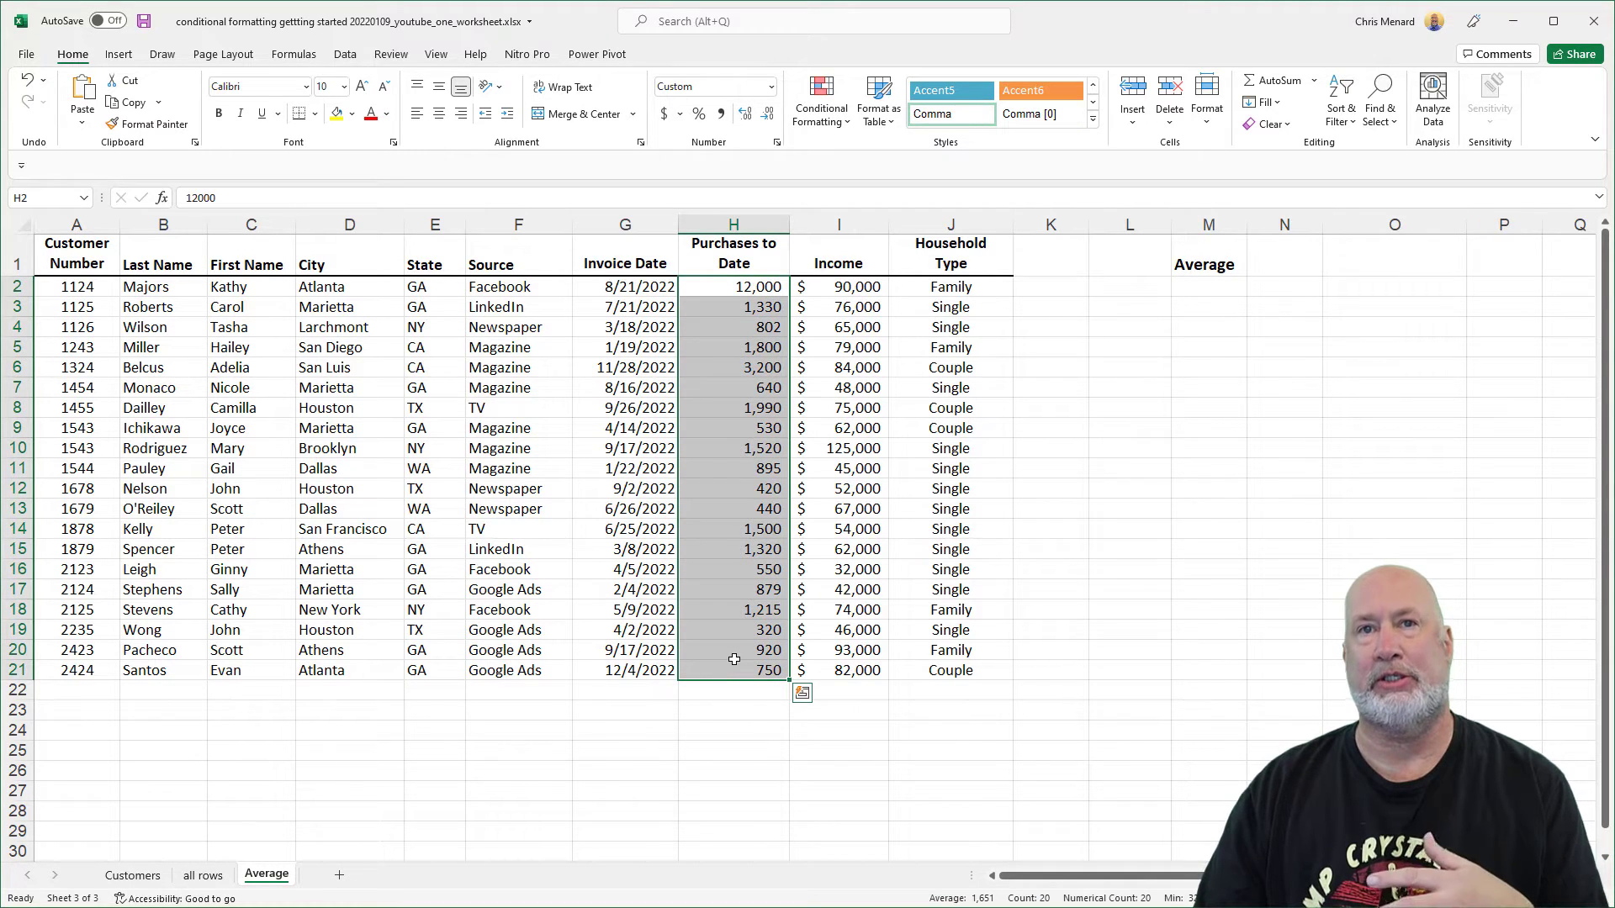
pyautogui.click(822, 108)
pyautogui.moveTo(959, 213)
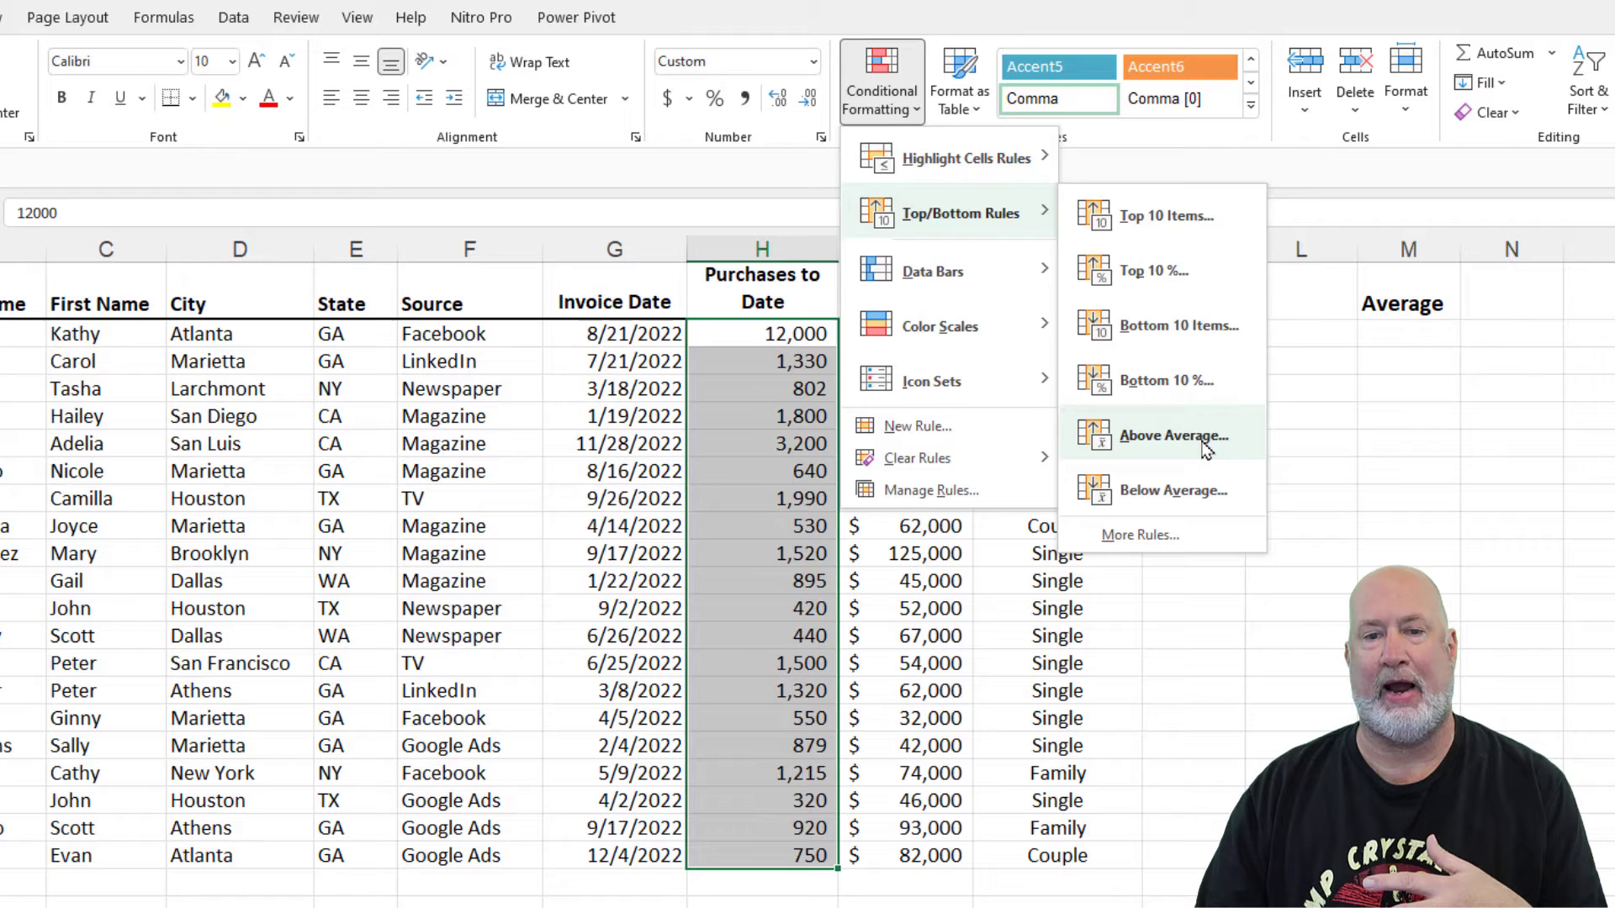
pyautogui.click(1174, 435)
pyautogui.click(664, 641)
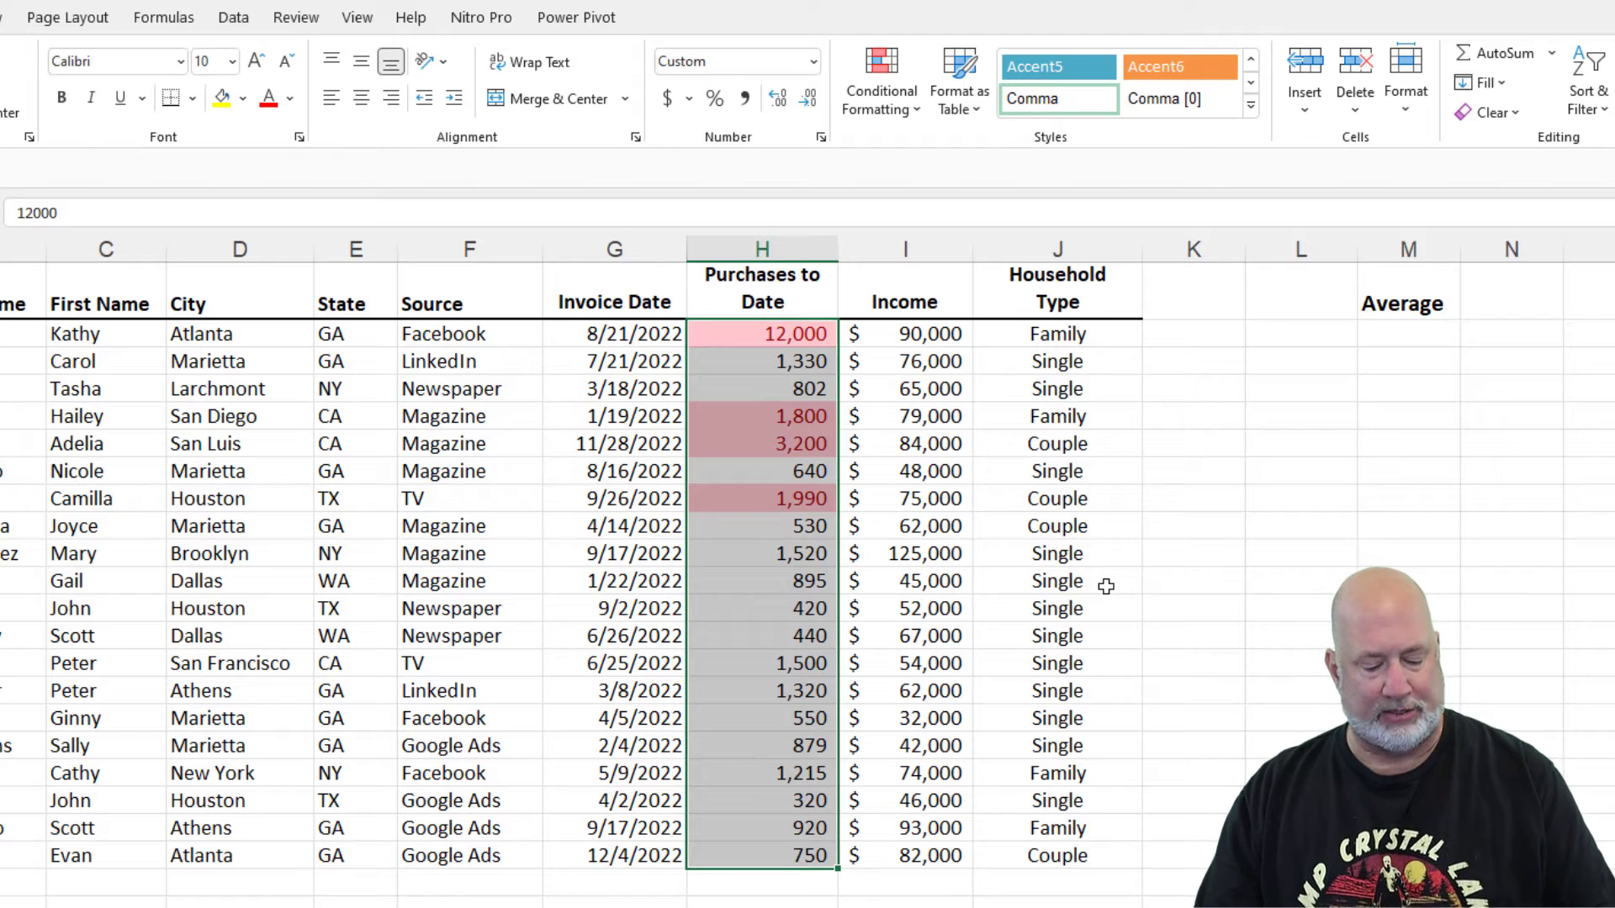
pyautogui.hotkey('ctrl', 'z')
pyautogui.click(816, 443)
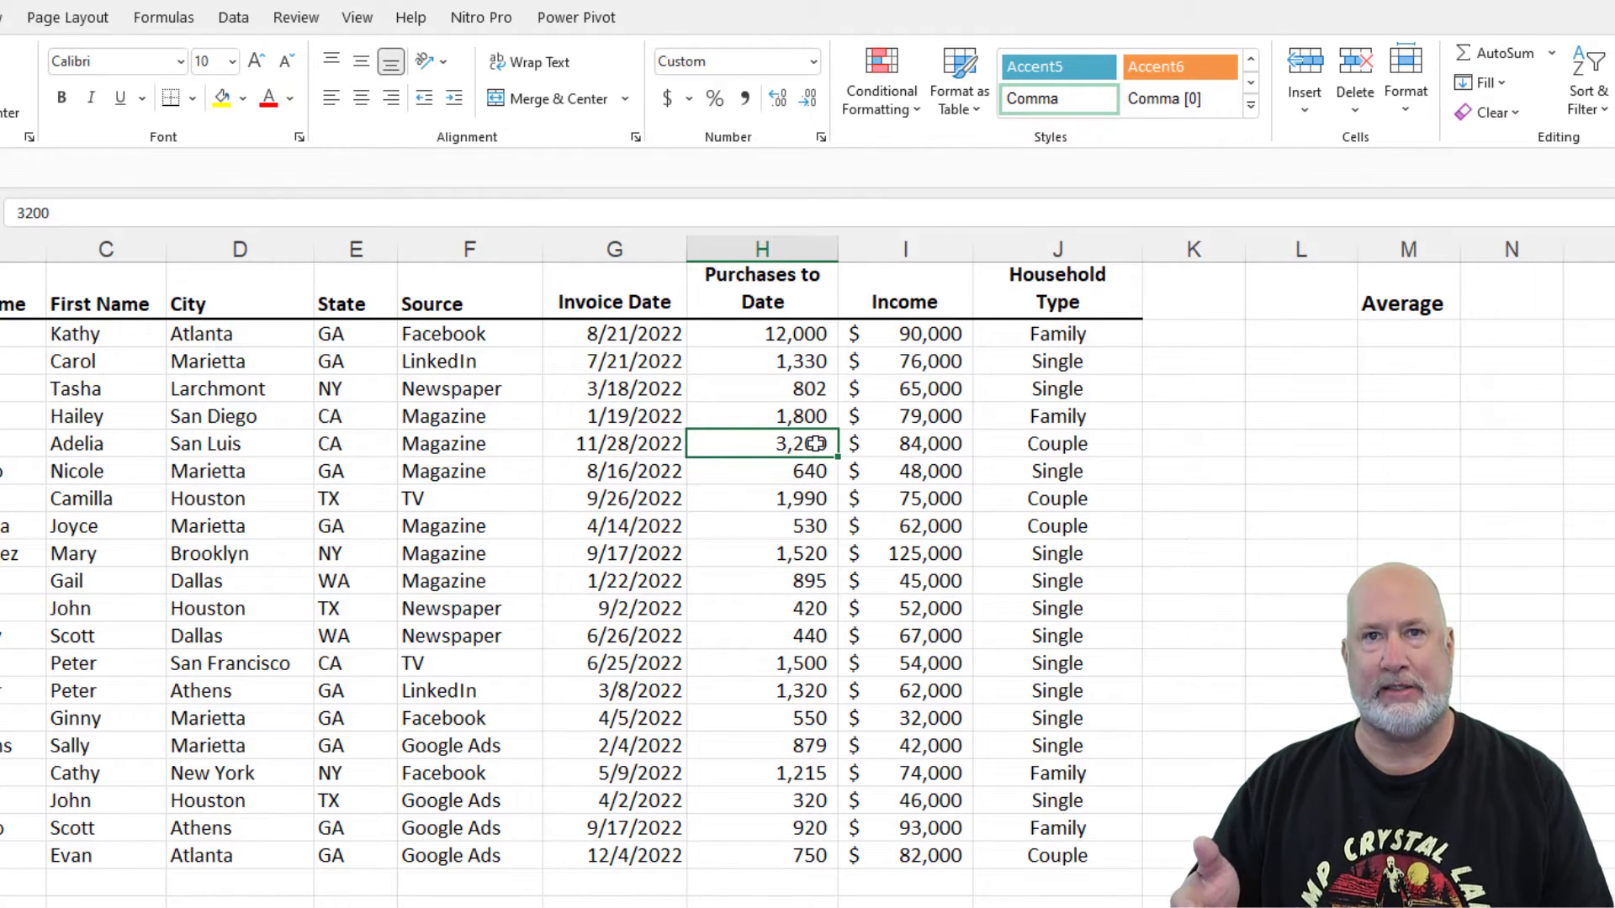
# - Enter =AVERAGE(H2:H21) beside the Average label, giving 1,651
pyautogui.click(1505, 305)
pyautogui.write('=averag')
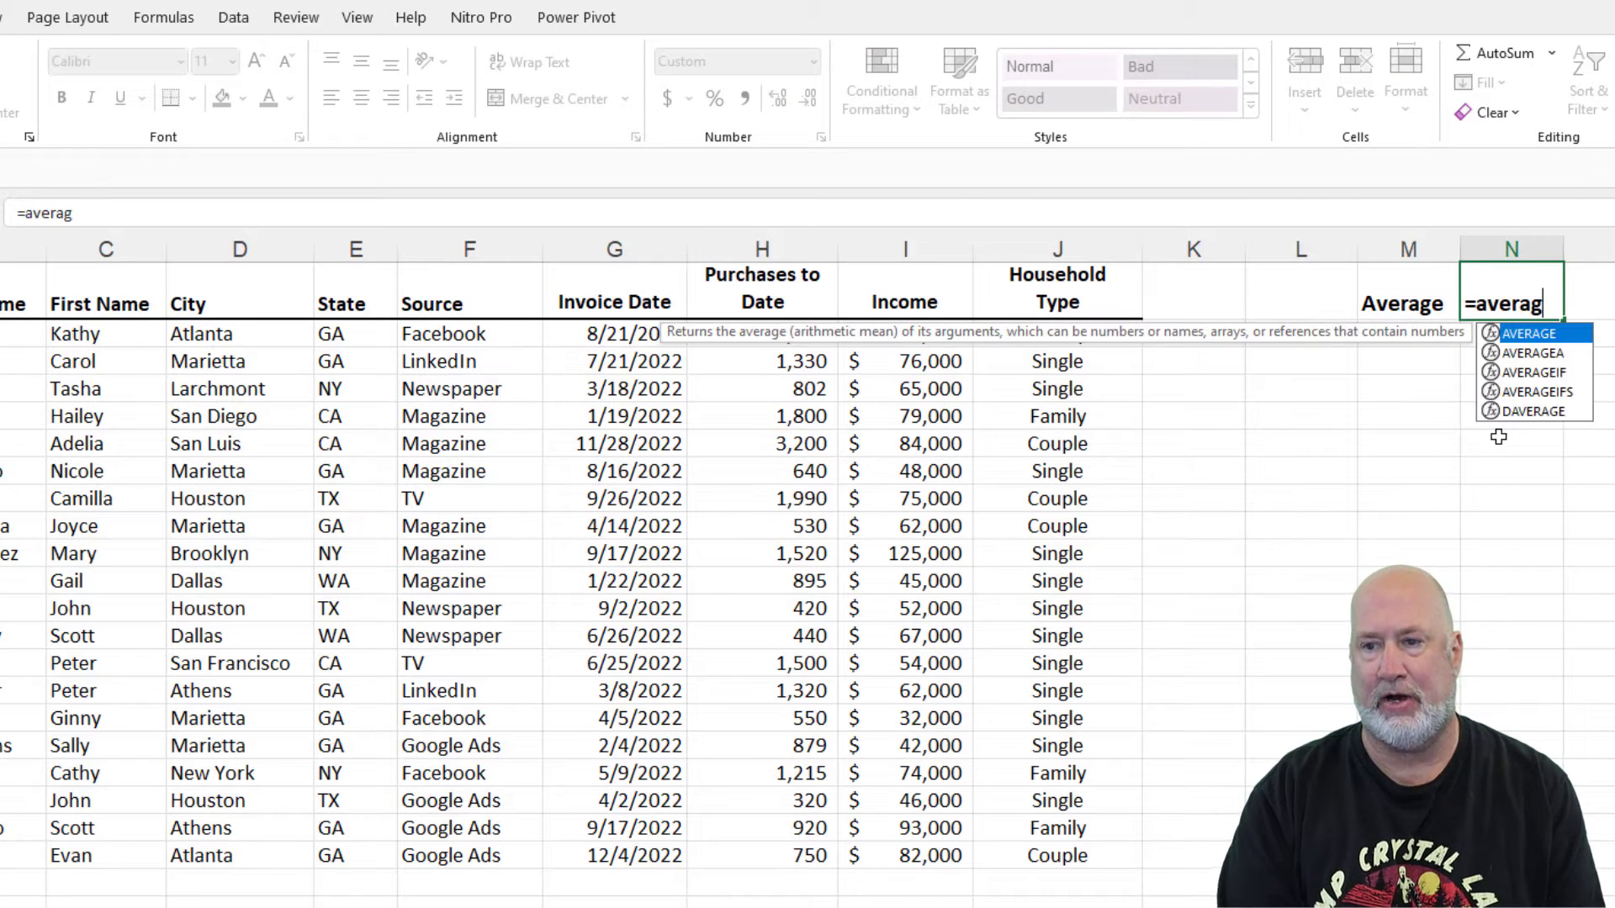
pyautogui.write('e')
pyautogui.press('Tab')
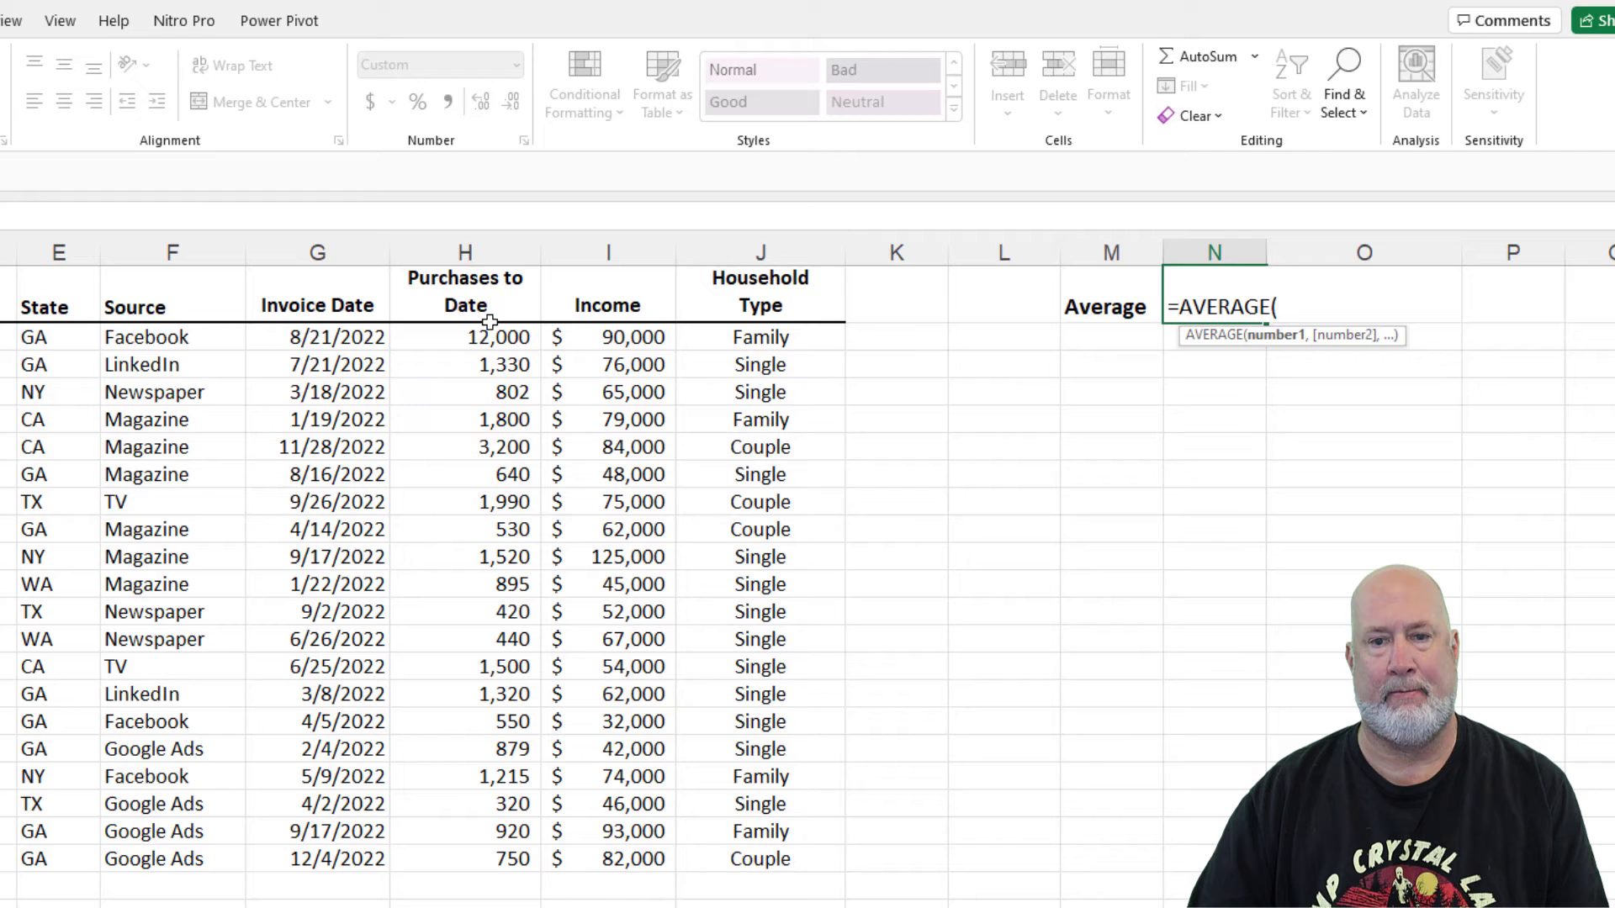
pyautogui.moveTo(486, 337)
pyautogui.mouseDown()
pyautogui.moveTo(506, 631)
pyautogui.moveTo(498, 853)
pyautogui.mouseUp()
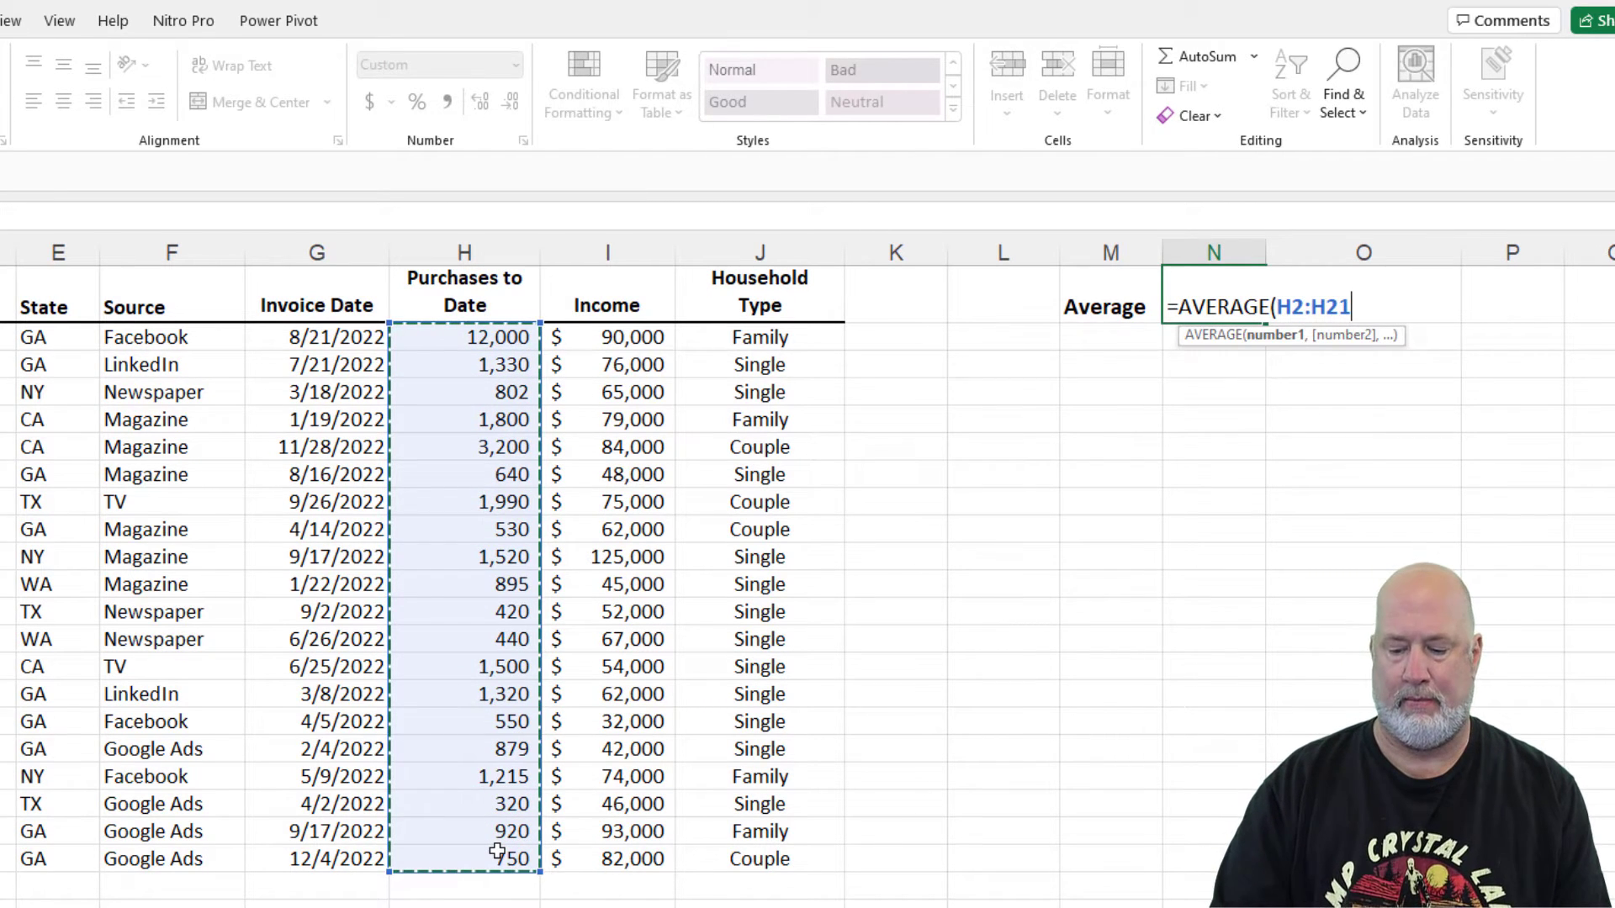
pyautogui.press('Return')
pyautogui.press('Left')
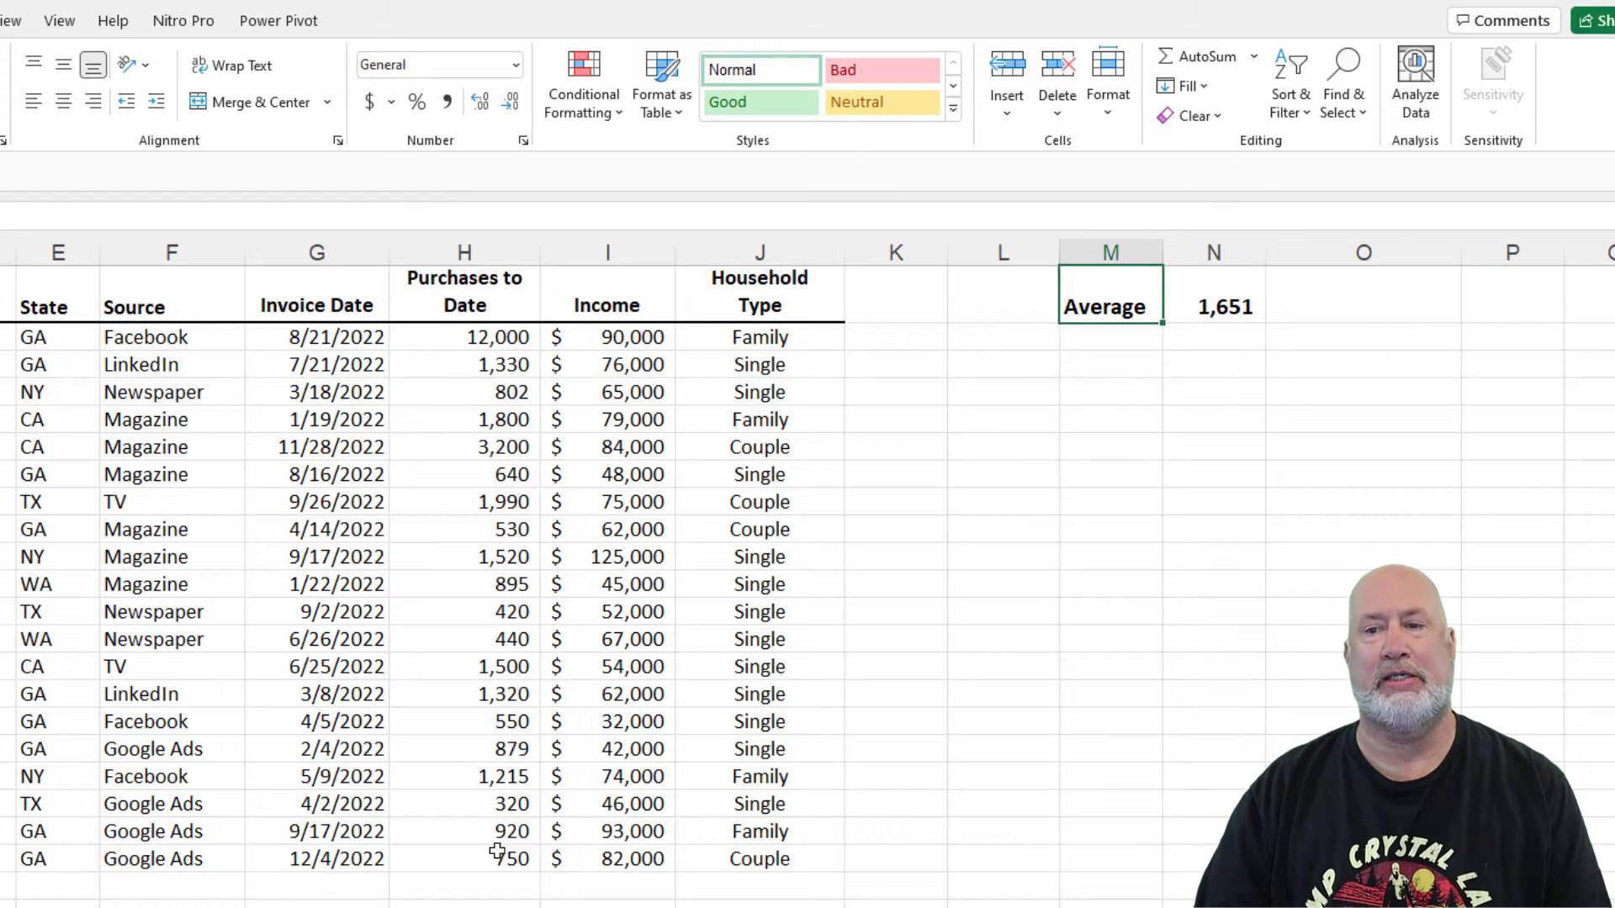
pyautogui.press('Left')
pyautogui.press('Left')
pyautogui.press('Left')
pyautogui.press('Left')
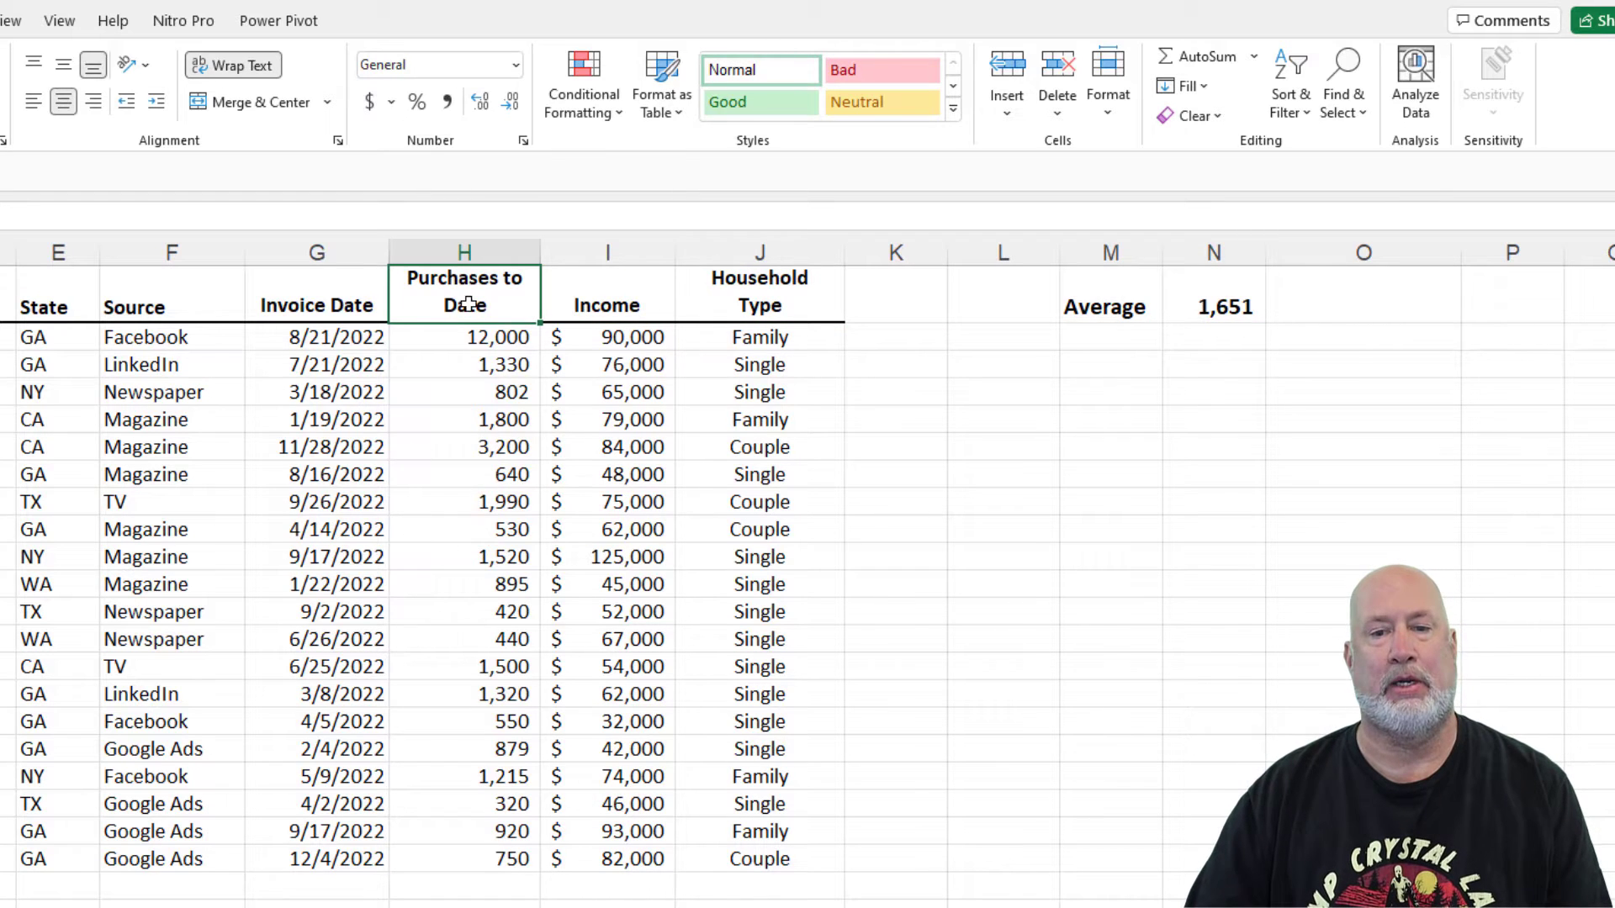
# - Start a formula rule =$H2>$N$1 on the Purchases to Date values H2:H21
pyautogui.moveTo(481, 331); pyautogui.dragTo(492, 858)
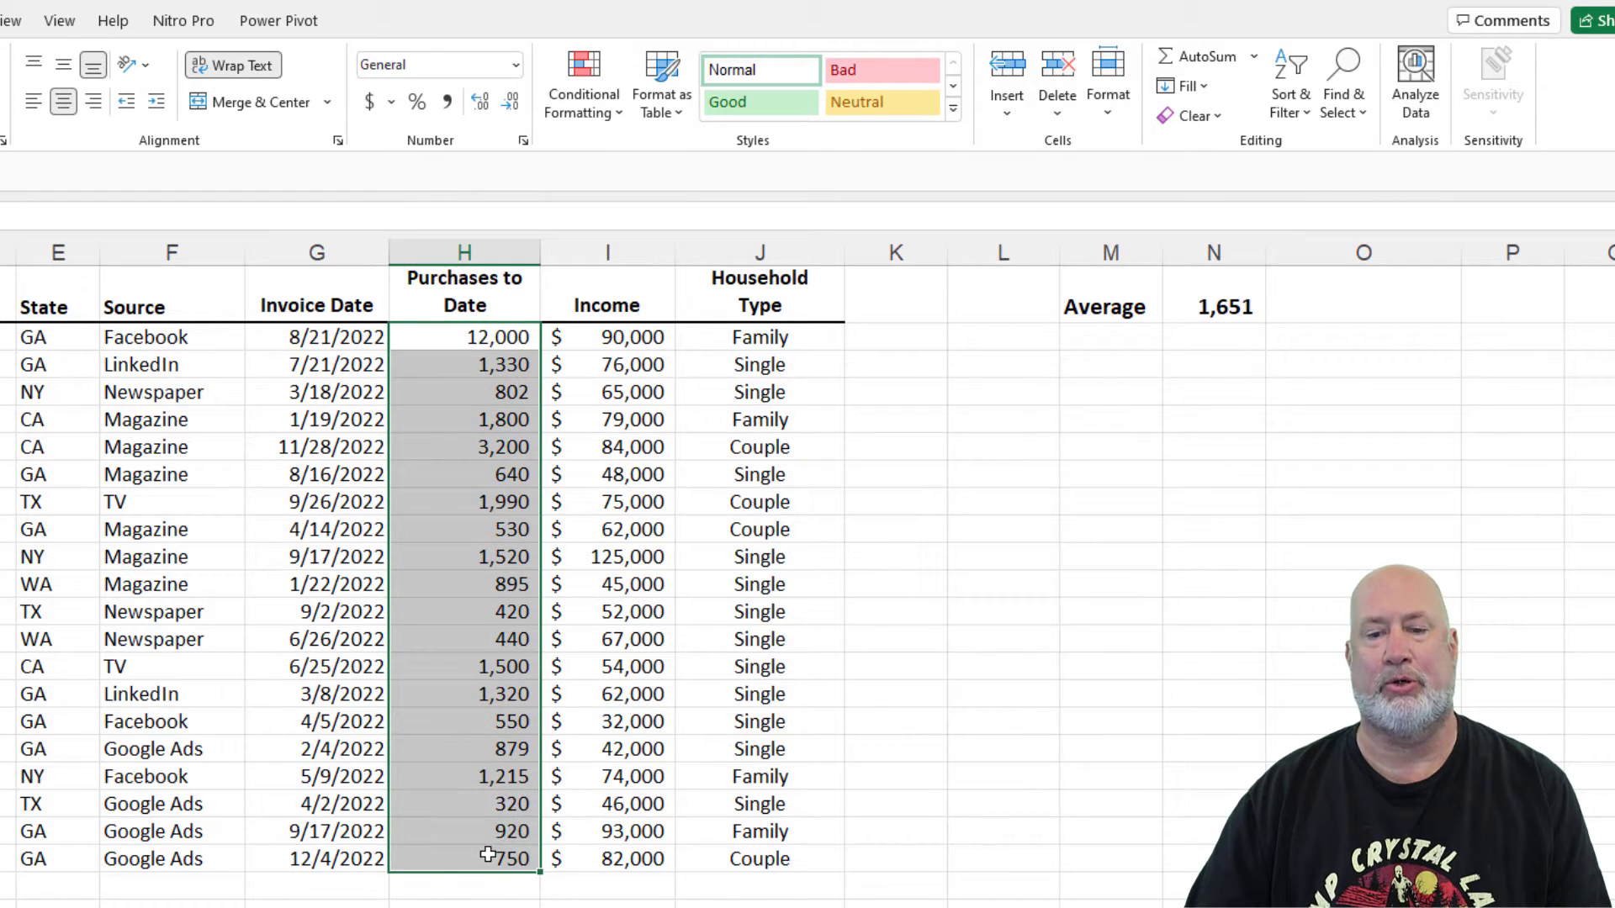
pyautogui.click(587, 114)
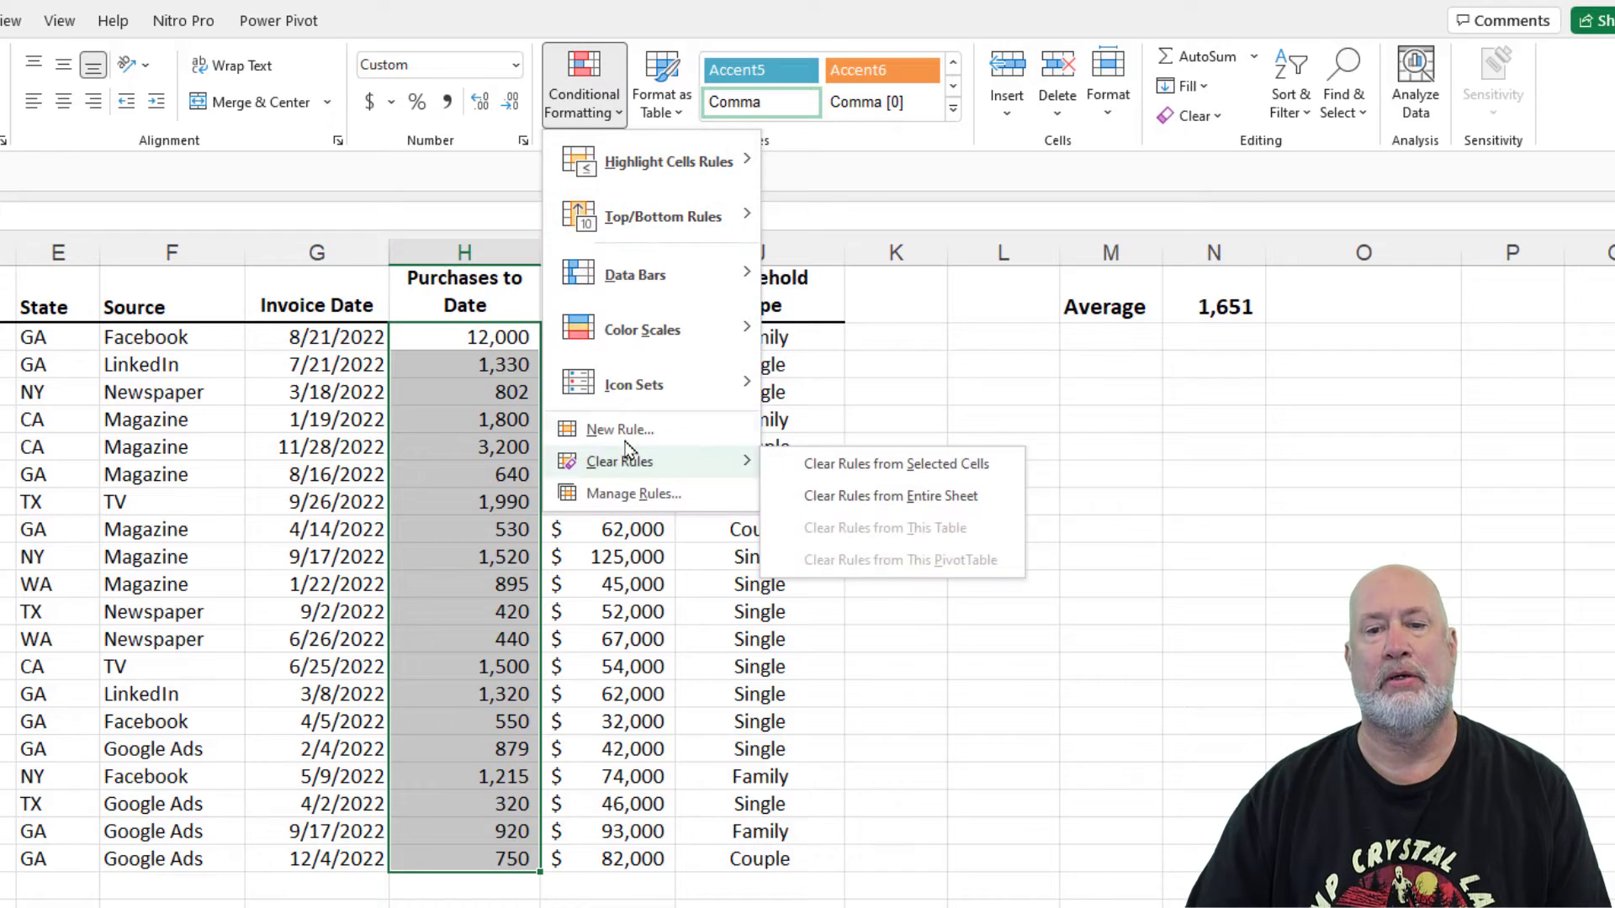
pyautogui.click(620, 430)
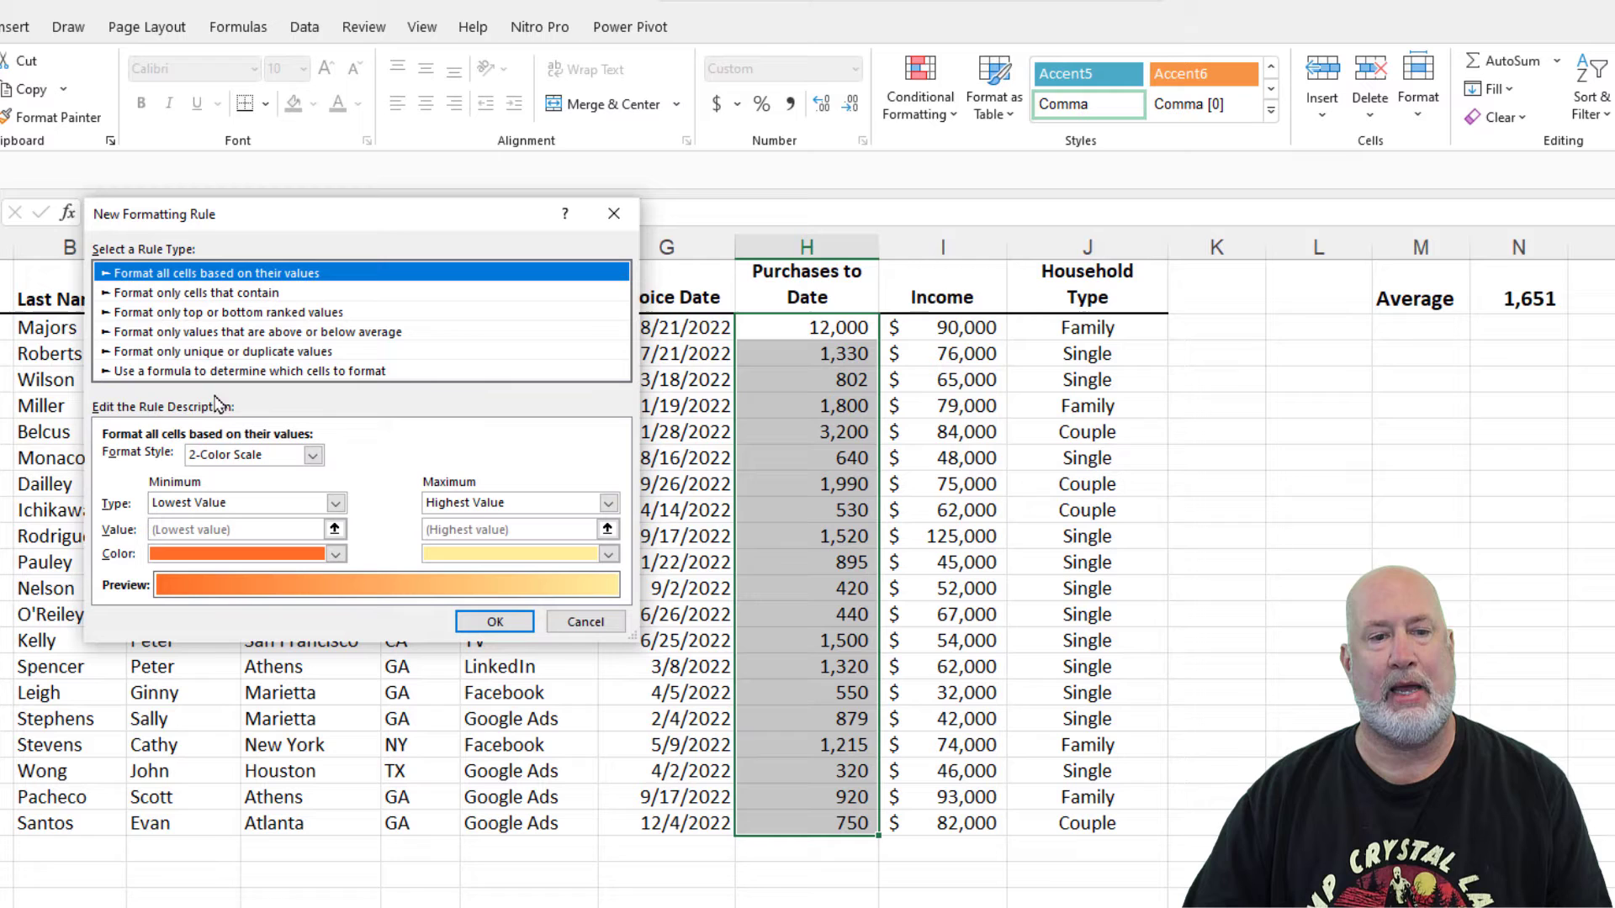
pyautogui.click(231, 371)
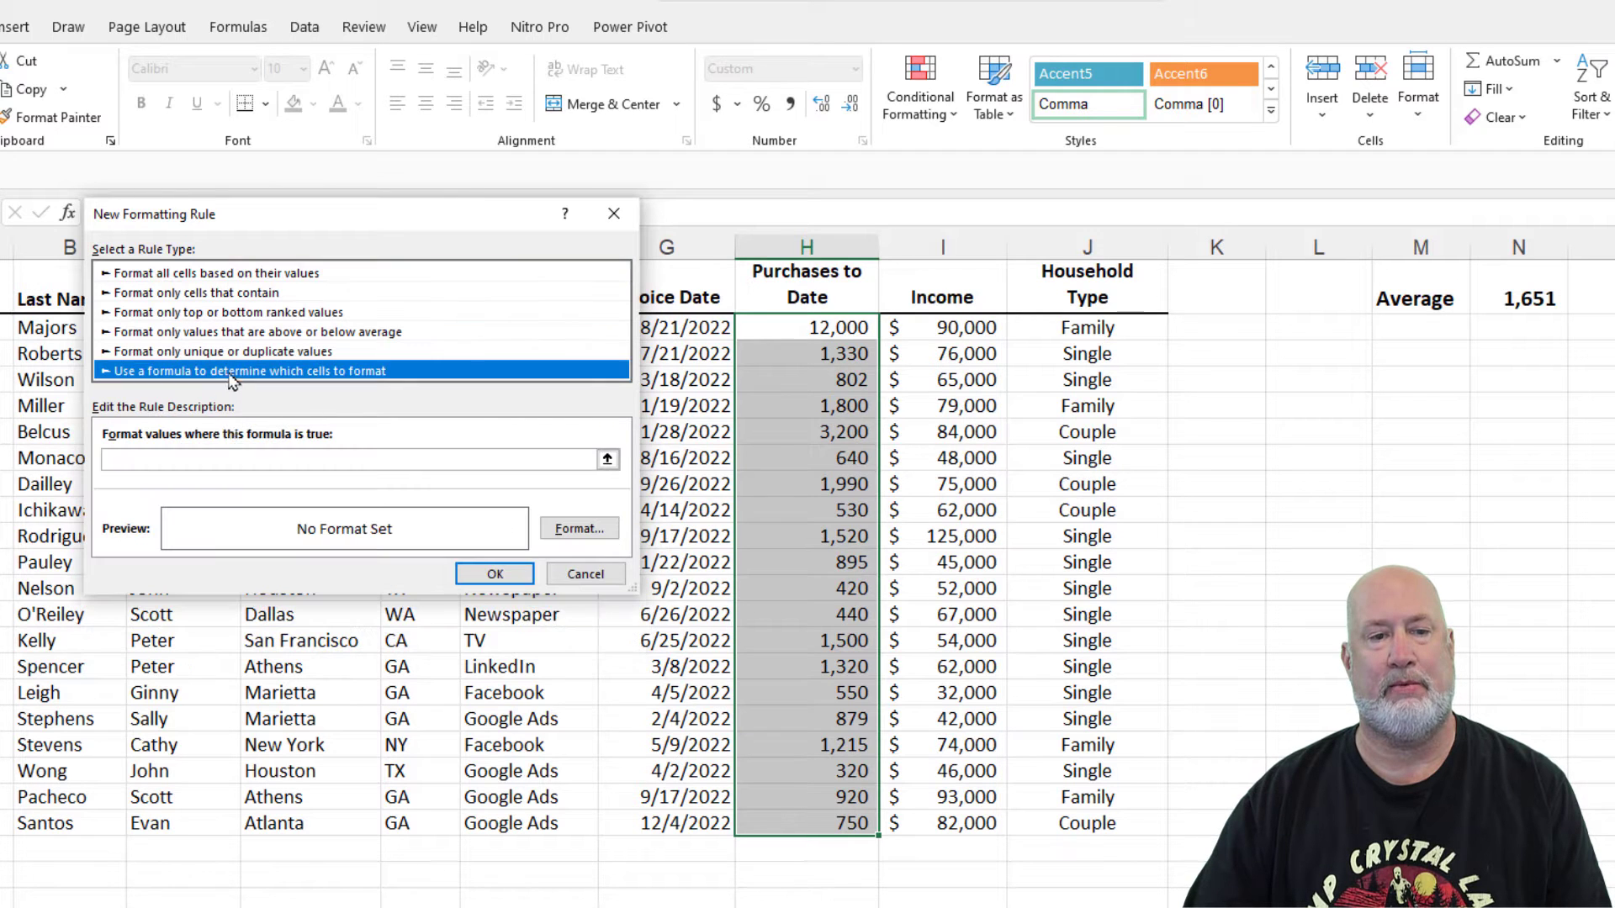
pyautogui.click(232, 460)
pyautogui.write('=$h2>$N$1')
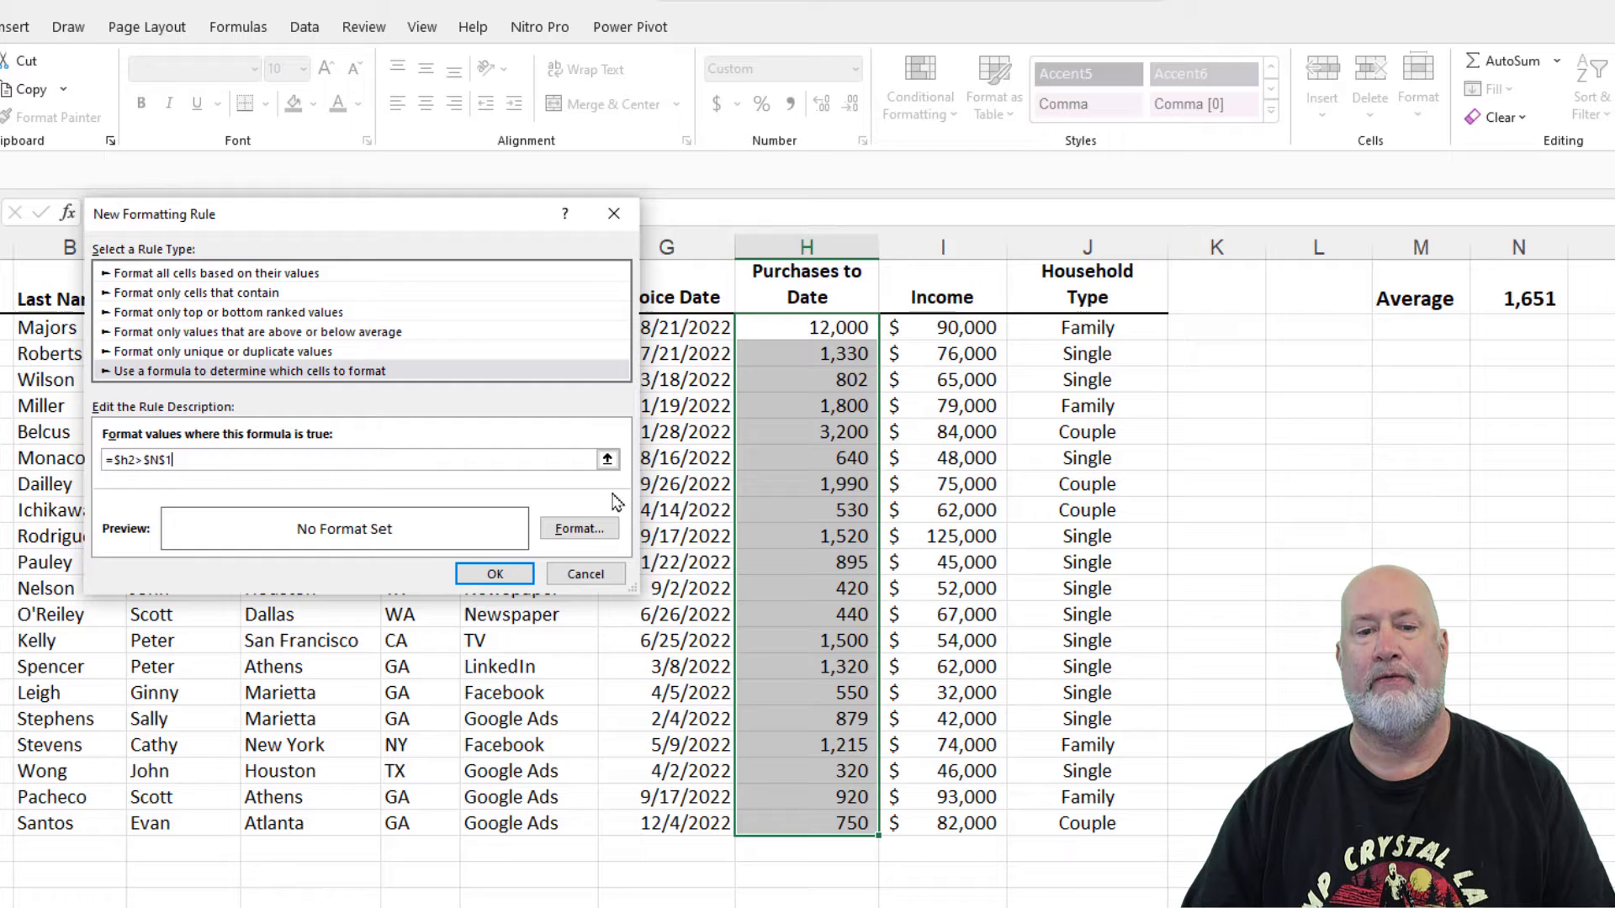
# - Give the above-average rule a light green fill and apply it
pyautogui.click(581, 529)
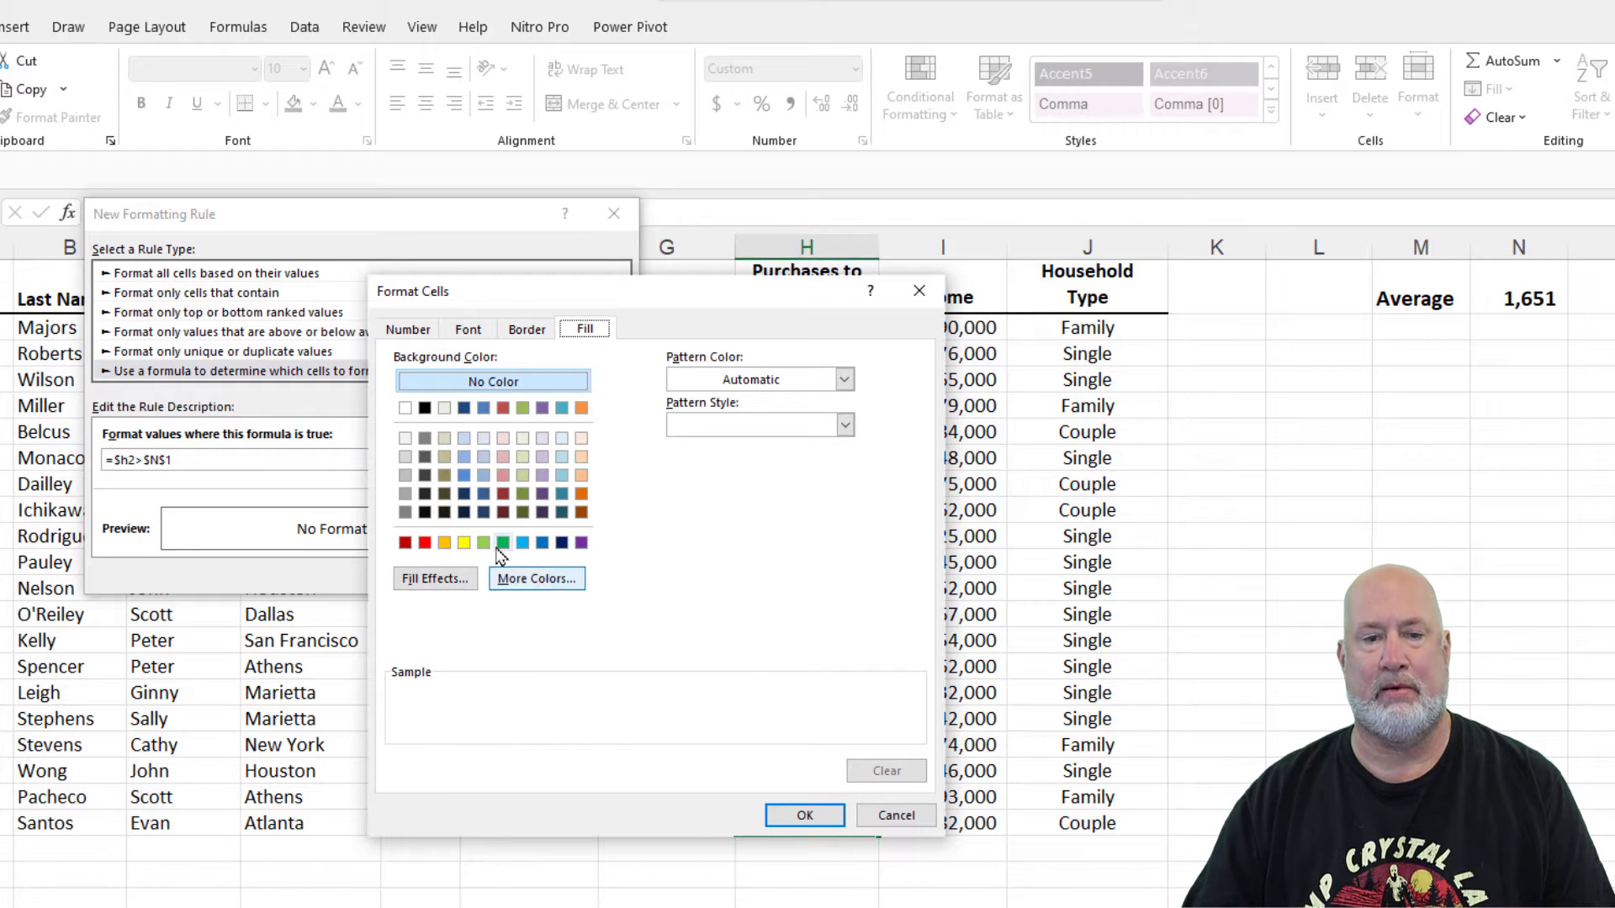
pyautogui.click(484, 543)
pyautogui.click(778, 817)
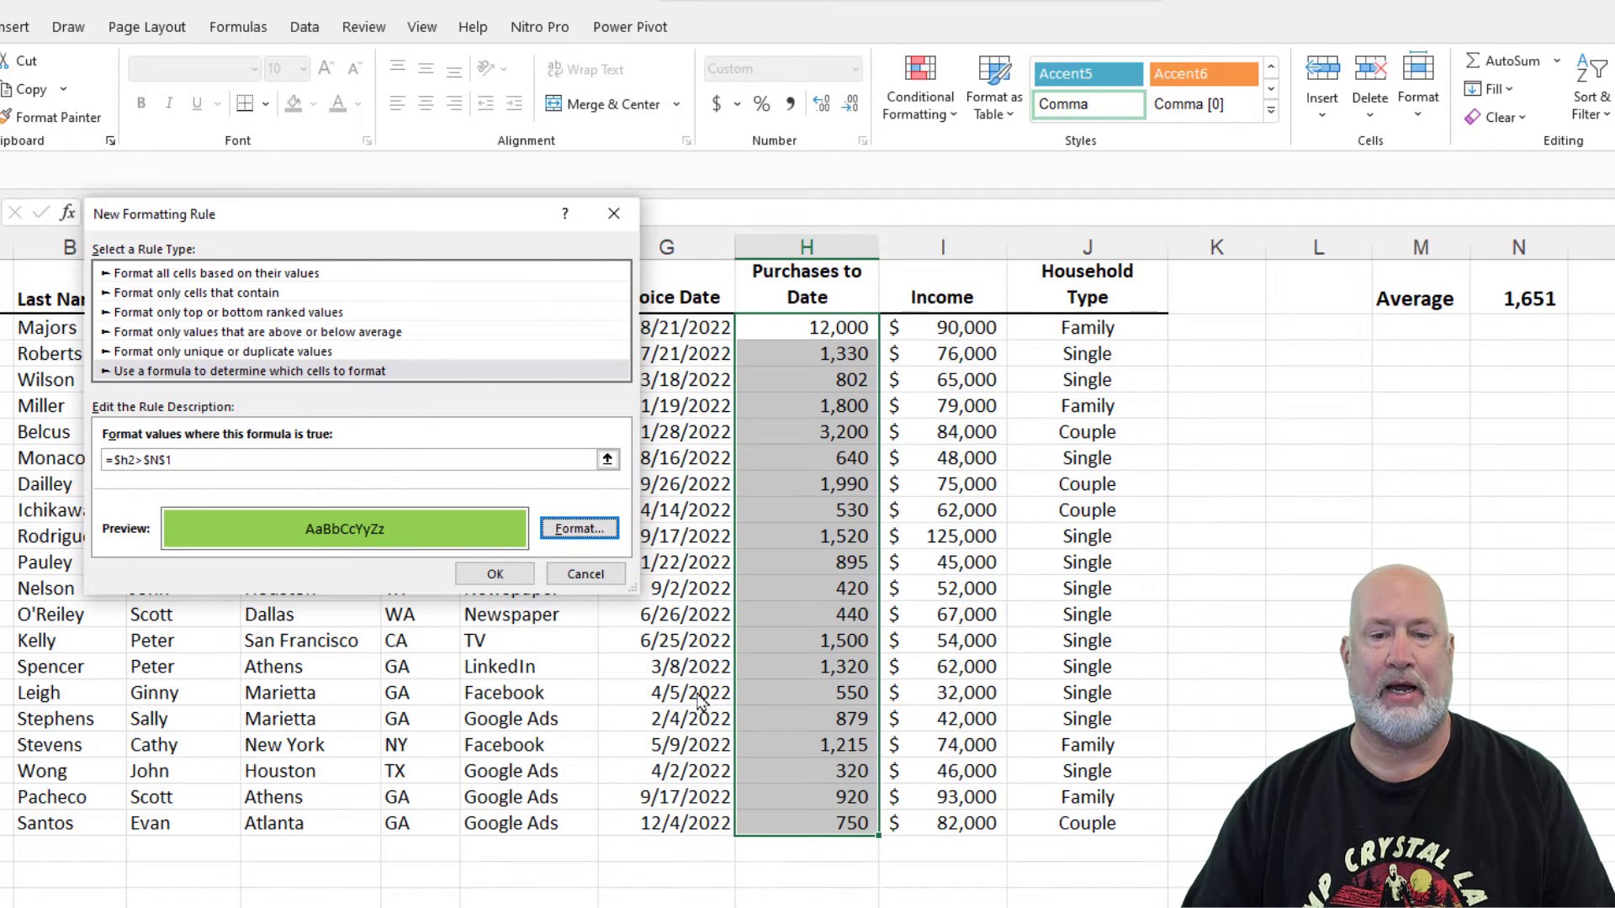
pyautogui.click(495, 574)
# - Check the 1,651 average formula and select H2:H21 to compare with the status bar average
pyautogui.click(1038, 583)
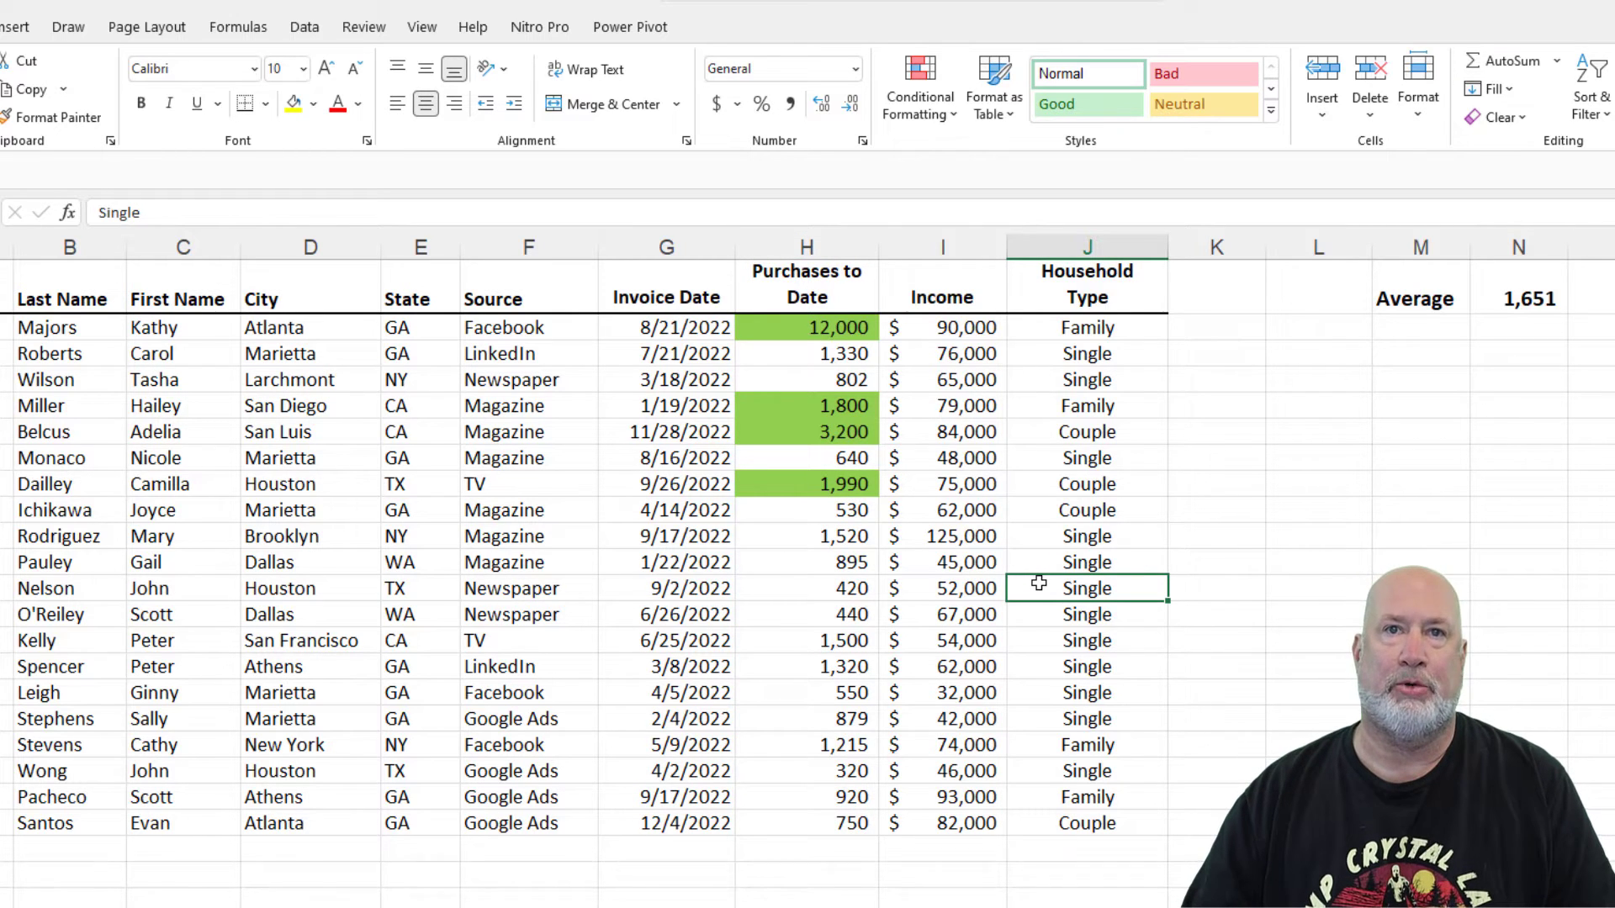
pyautogui.click(1518, 298)
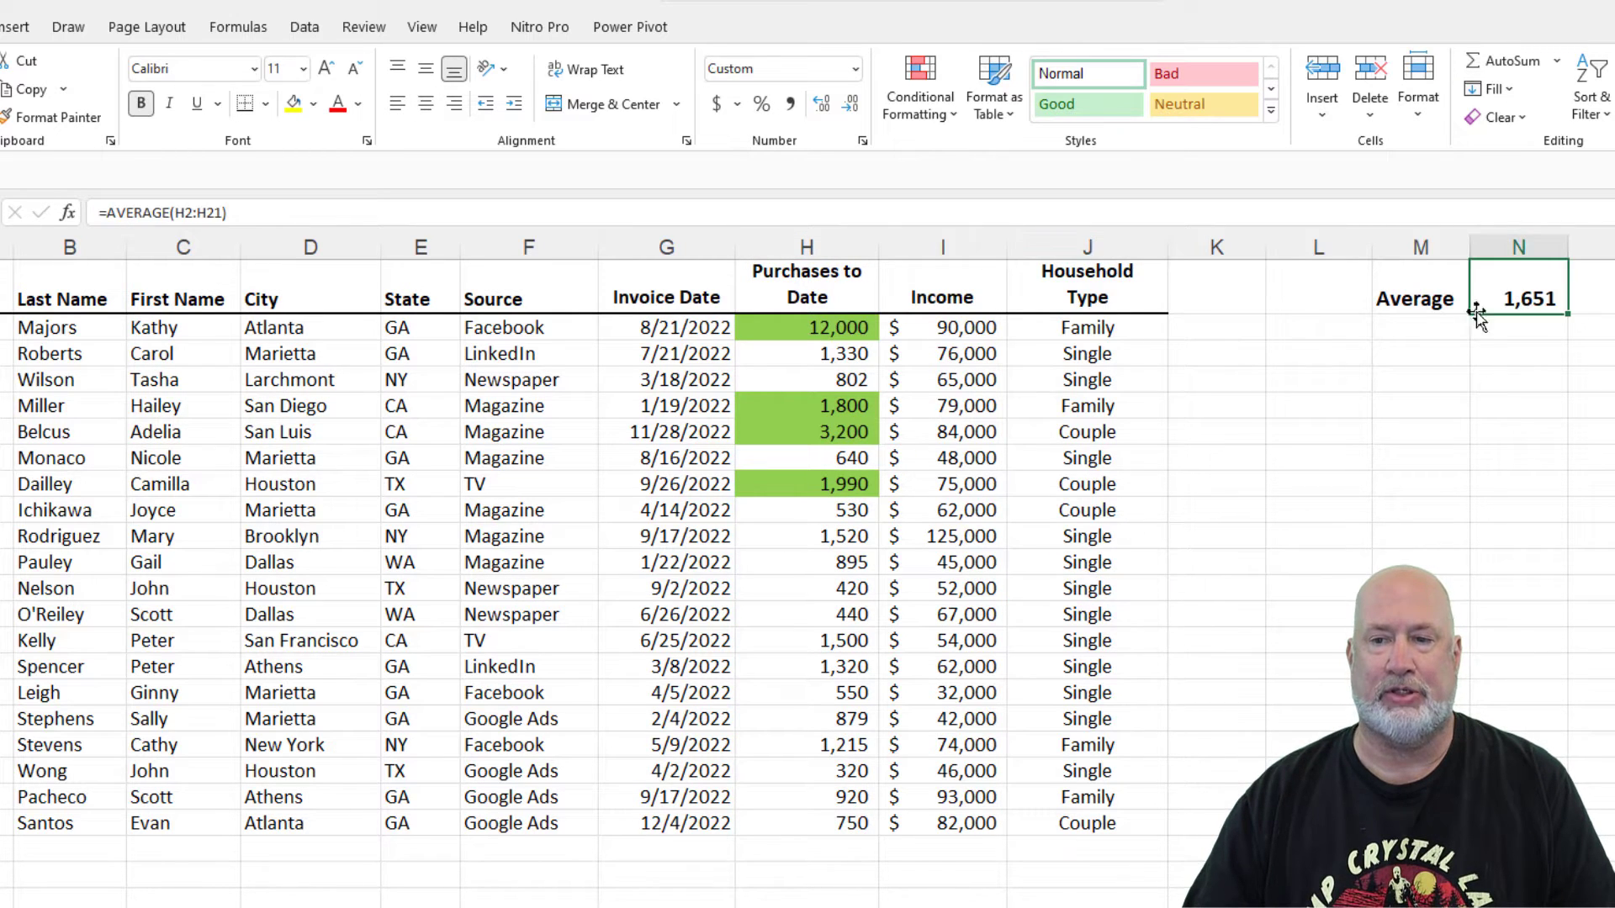
pyautogui.moveTo(842, 327)
pyautogui.mouseDown()
pyautogui.moveTo(865, 659)
pyautogui.moveTo(840, 822)
pyautogui.mouseUp()
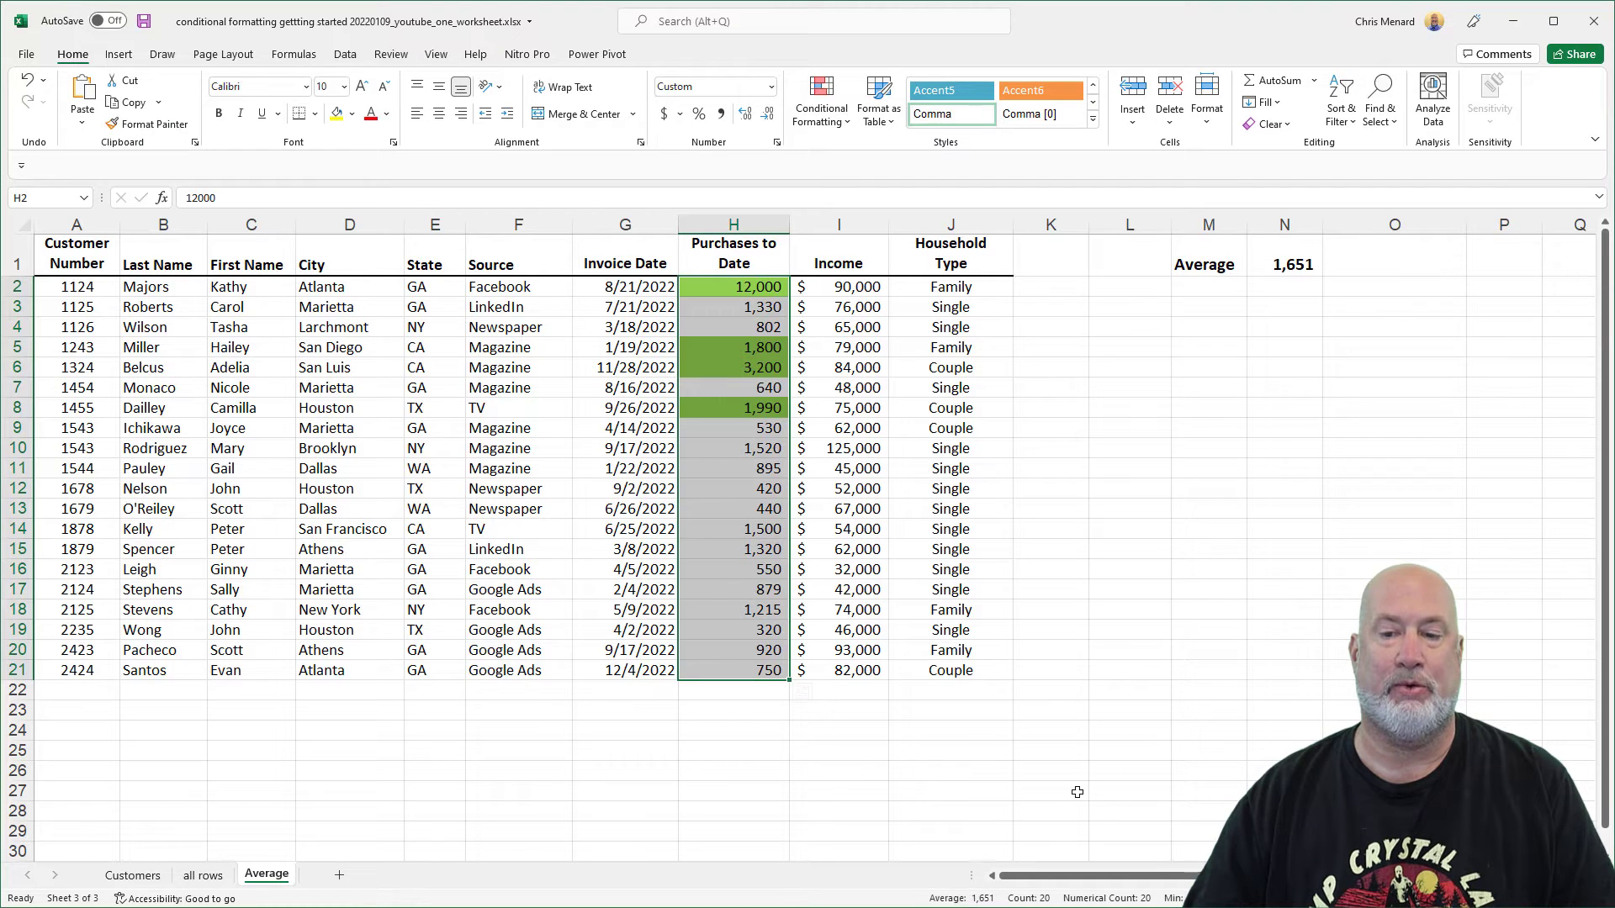
pyautogui.click(1209, 345)
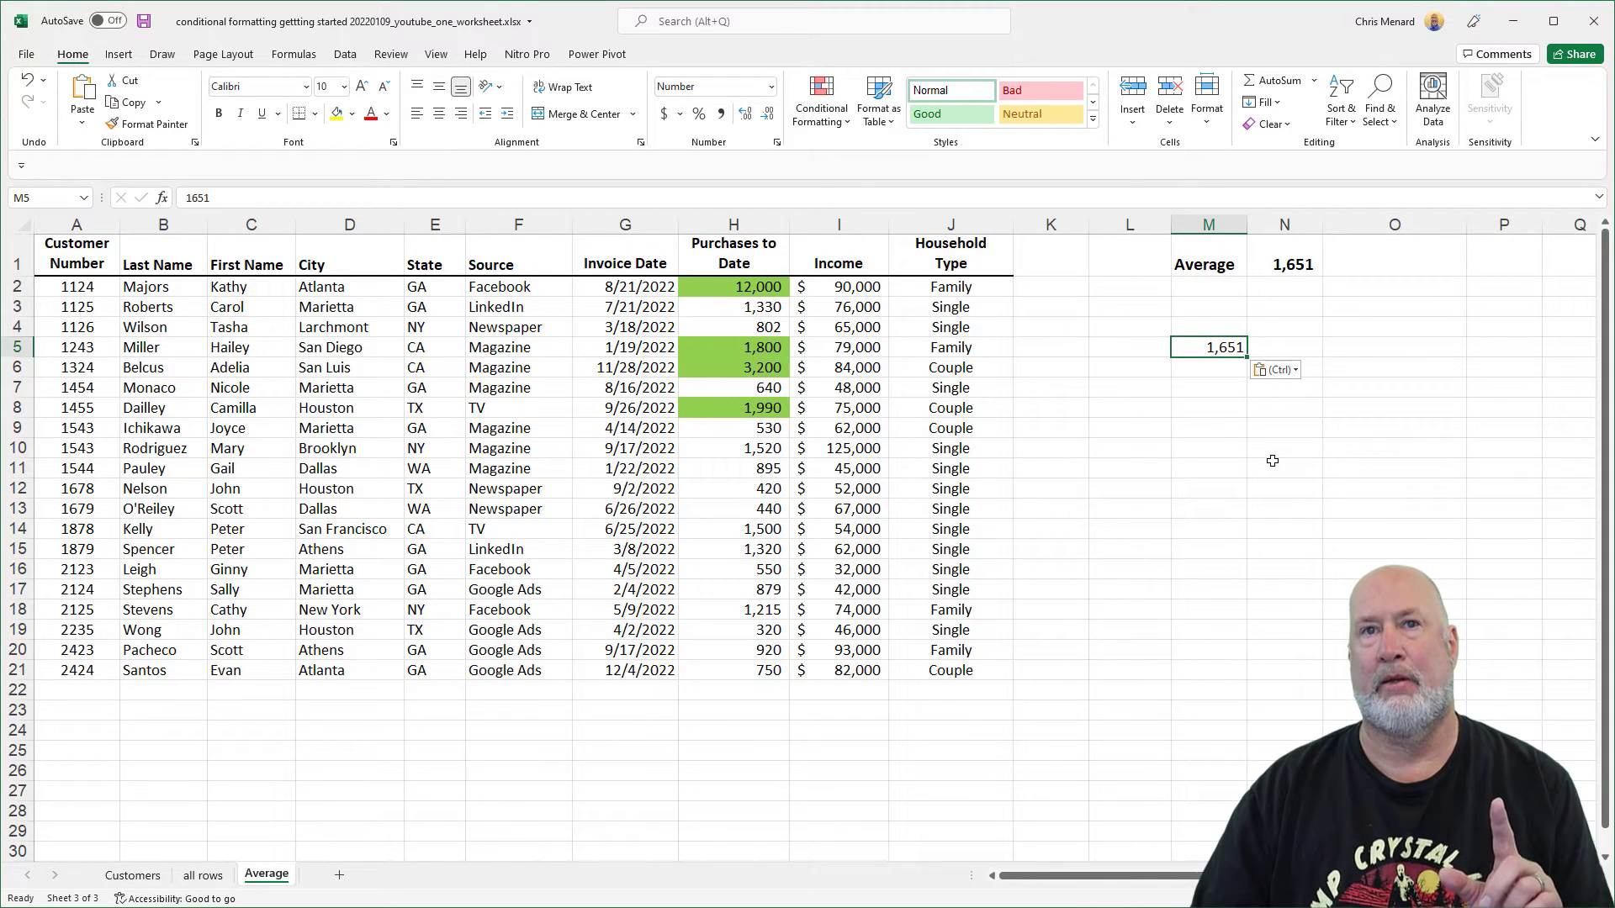
pyautogui.press('Delete')
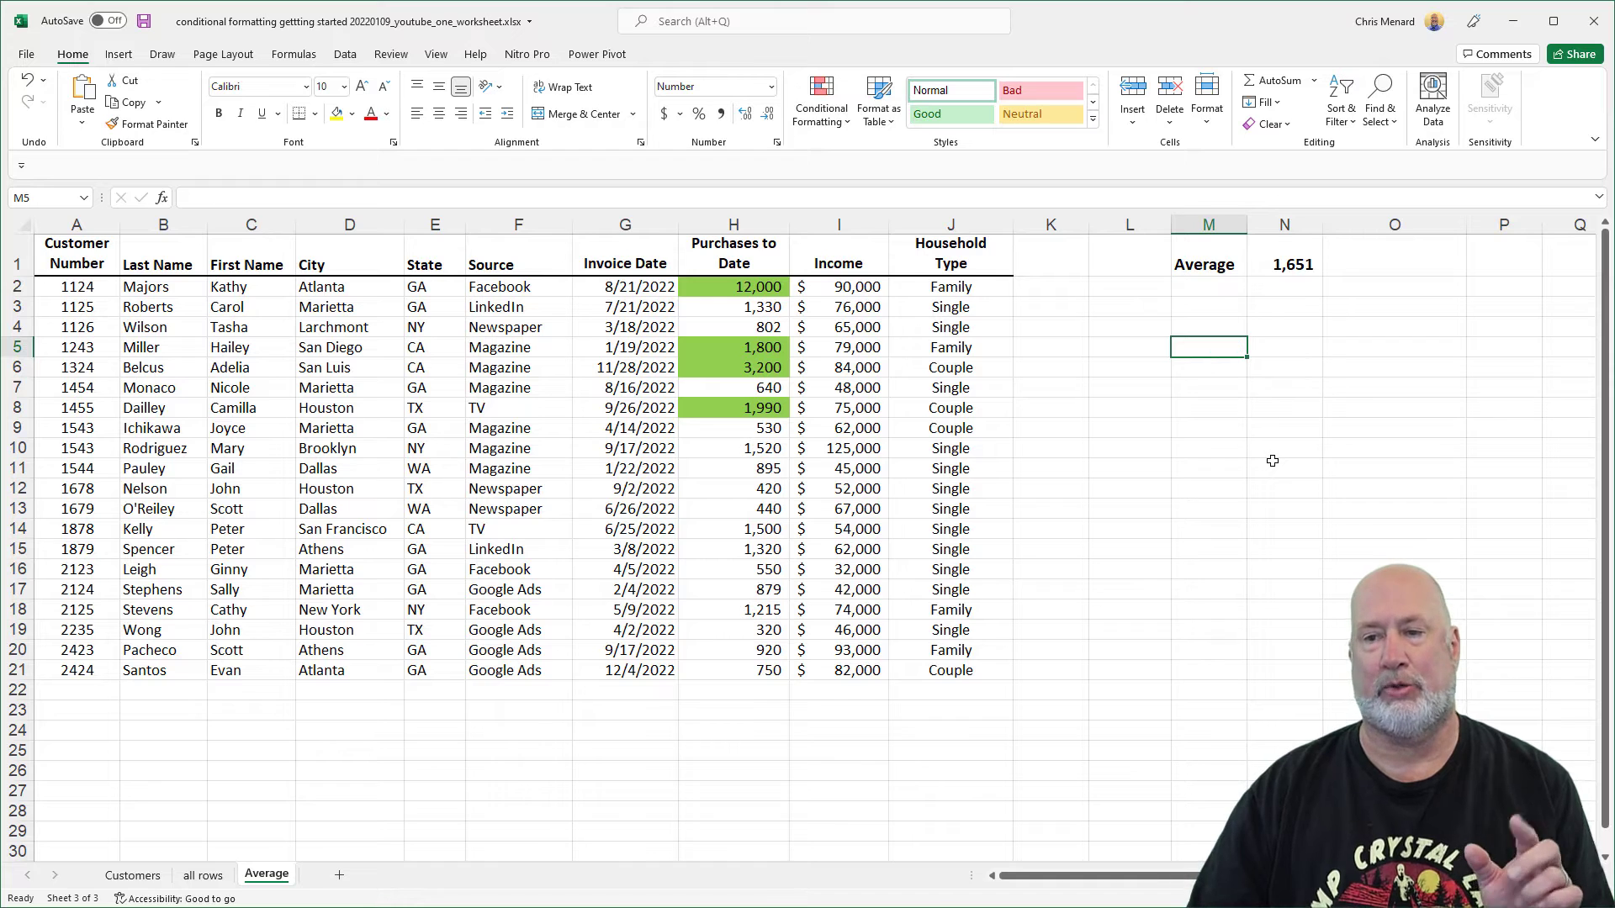
pyautogui.click(1278, 253)
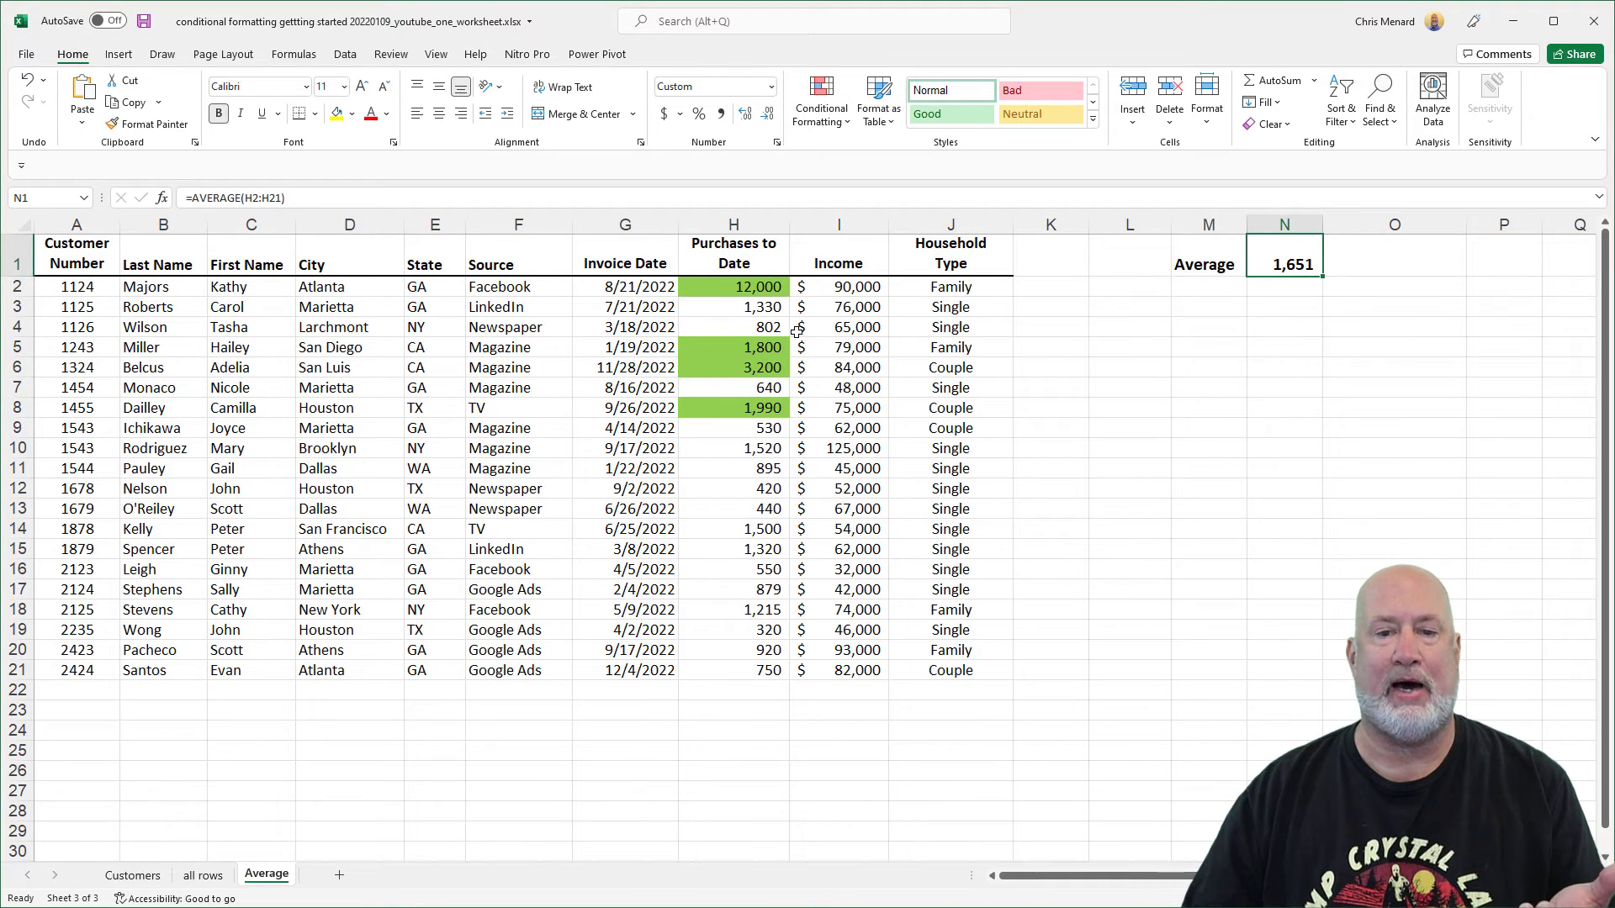
# - Raise H10 to 1,802 and H12 to 1,900 so both turn green and the average becomes 1,739
pyautogui.click(737, 449)
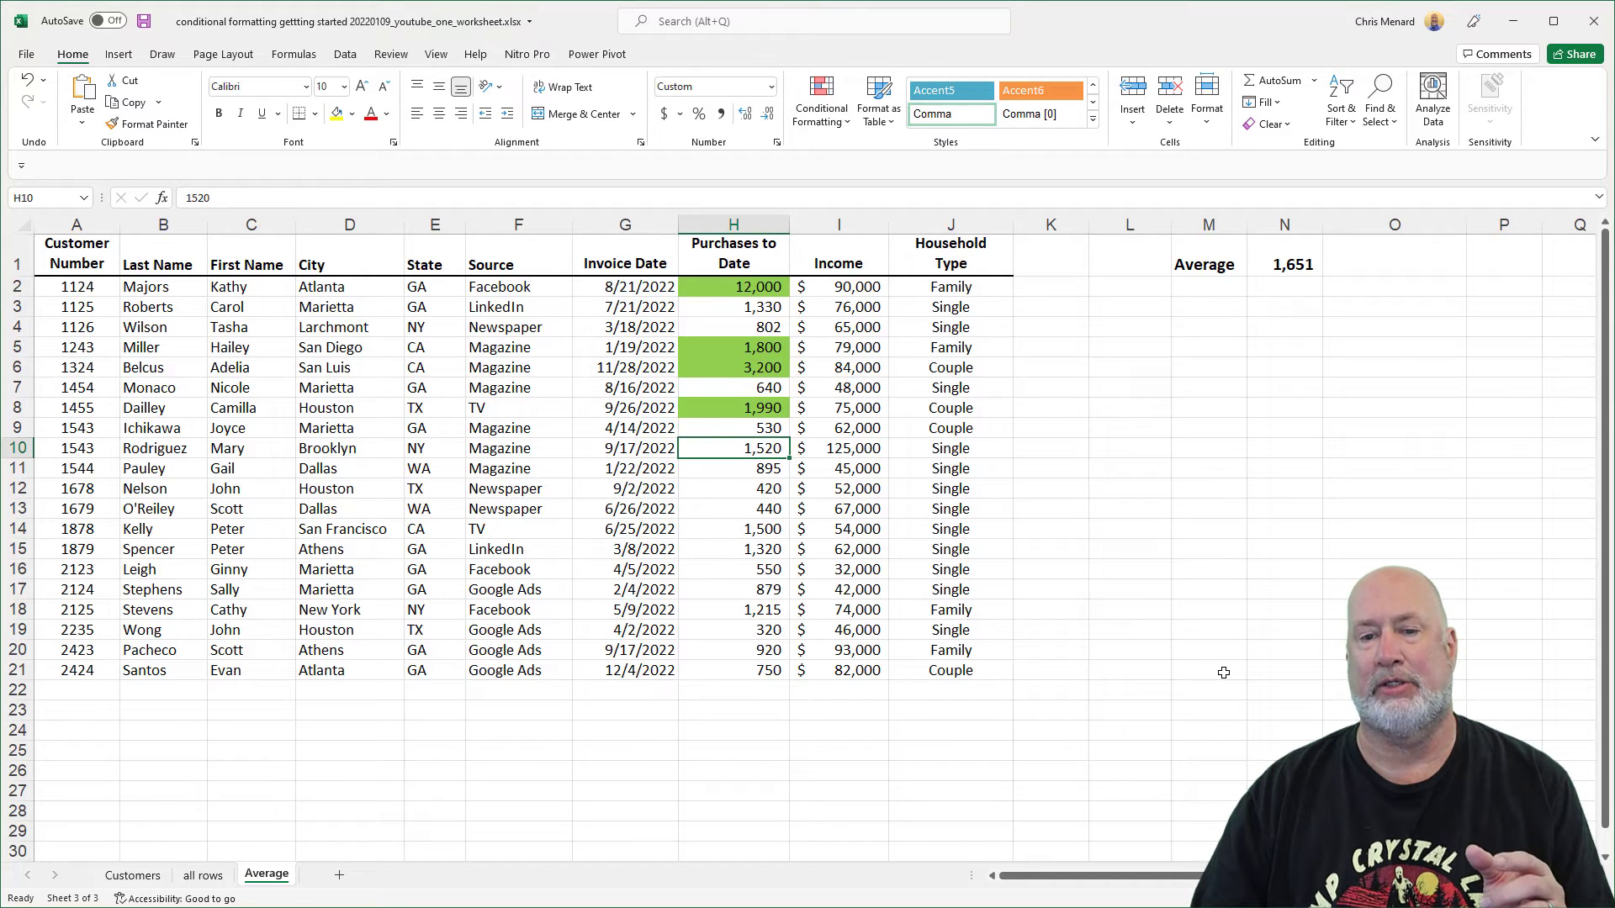
pyautogui.write('1802')
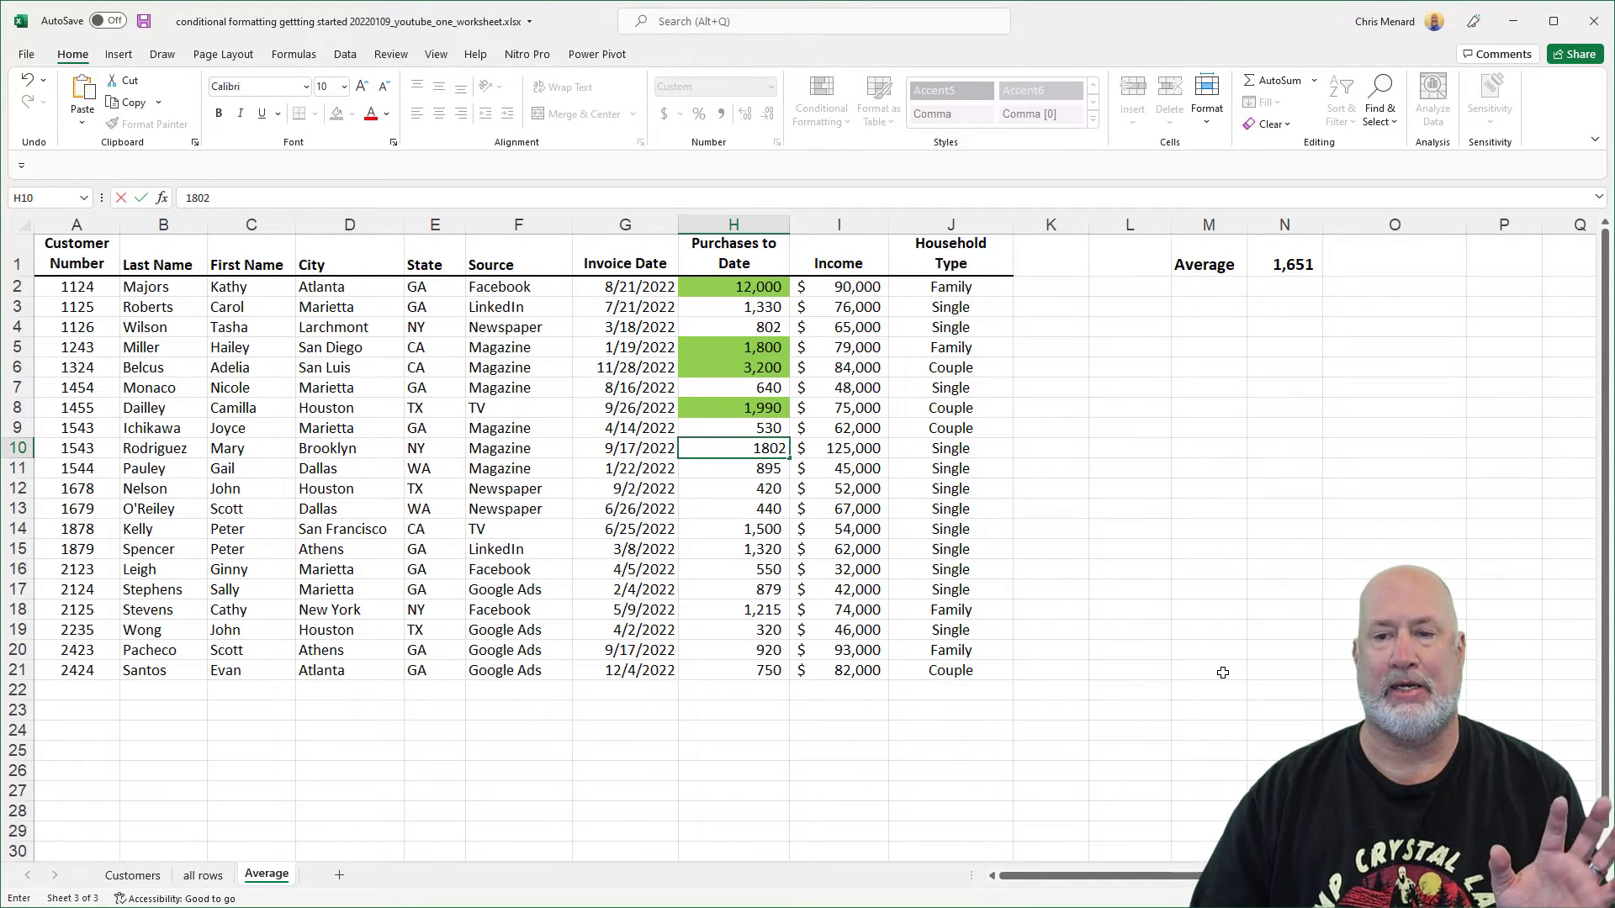
pyautogui.press('Return')
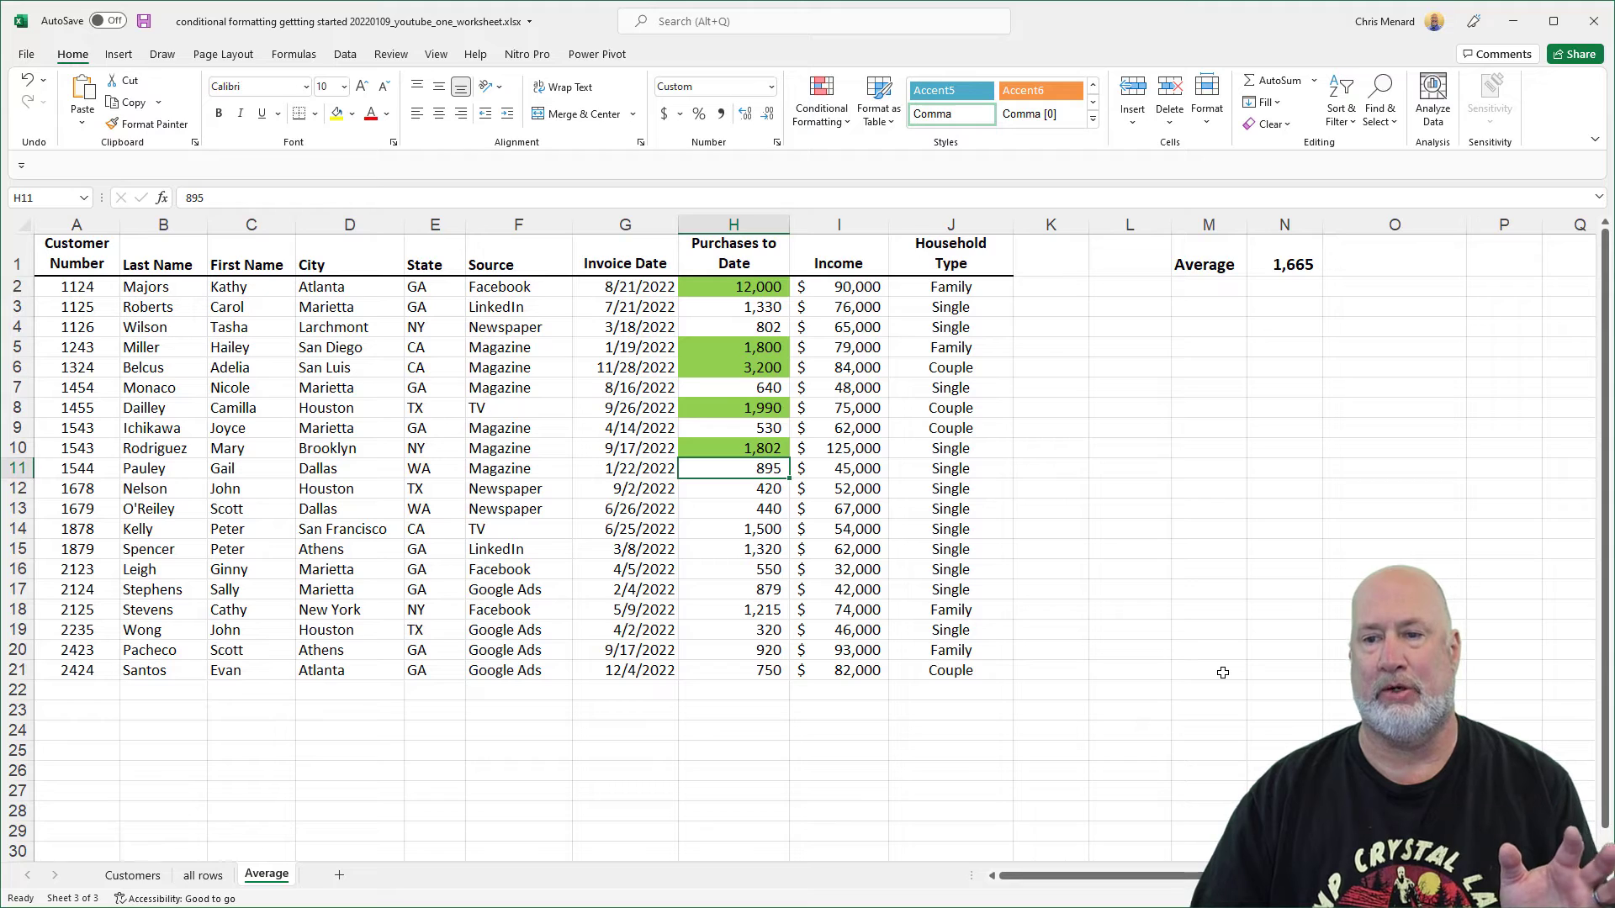
pyautogui.press('Up')
pyautogui.press('Down')
pyautogui.press('Down')
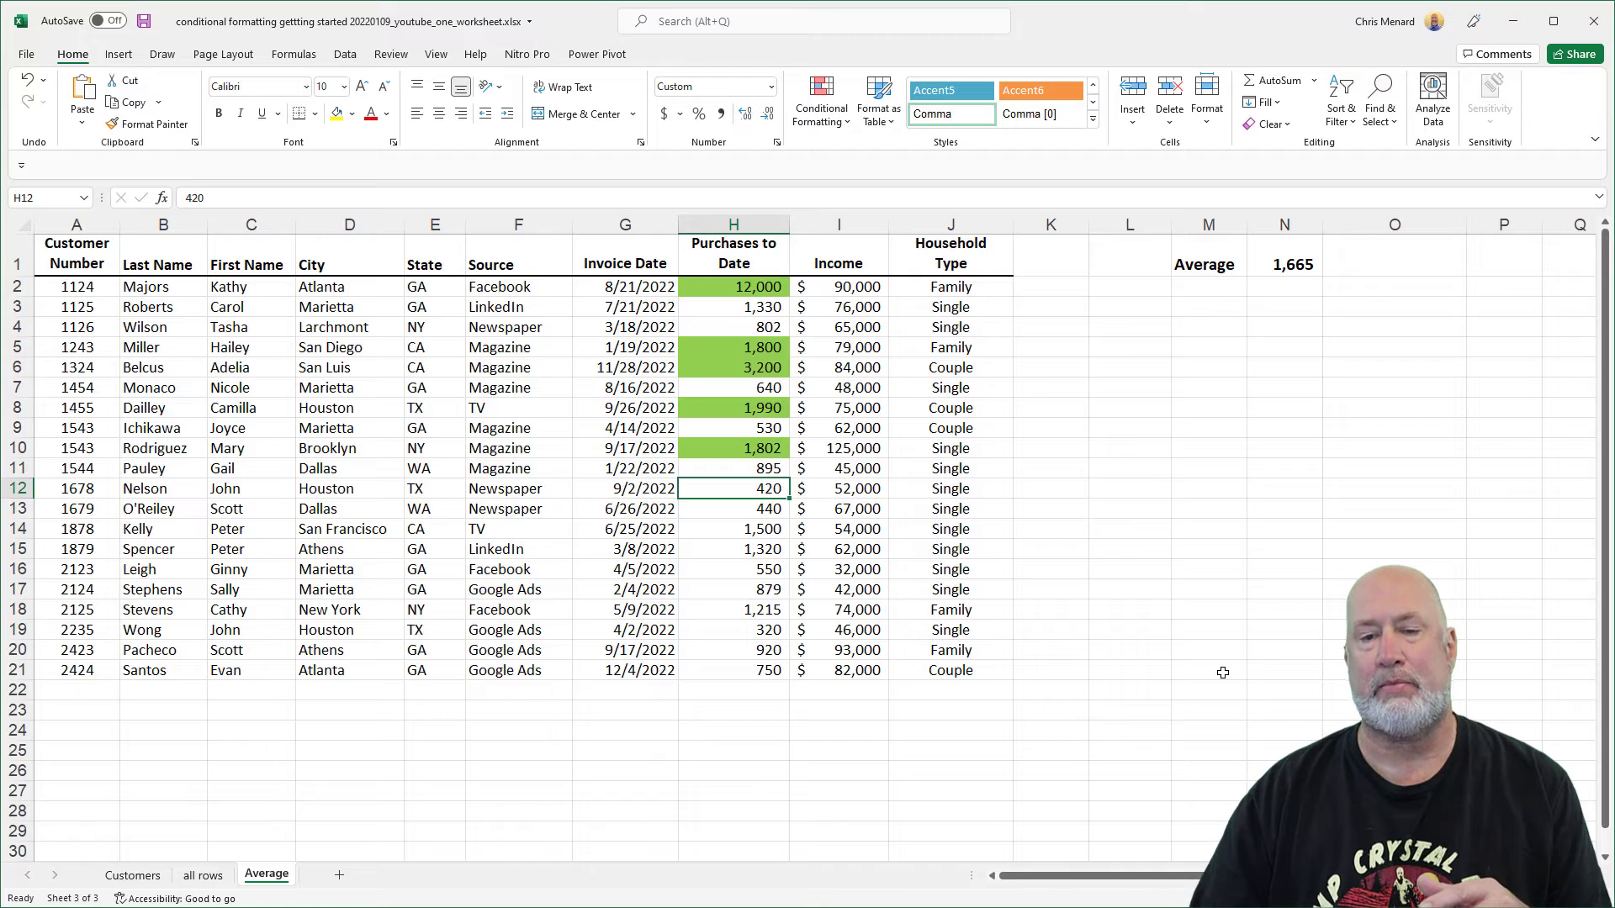
pyautogui.write('1900')
pyautogui.press('Return')
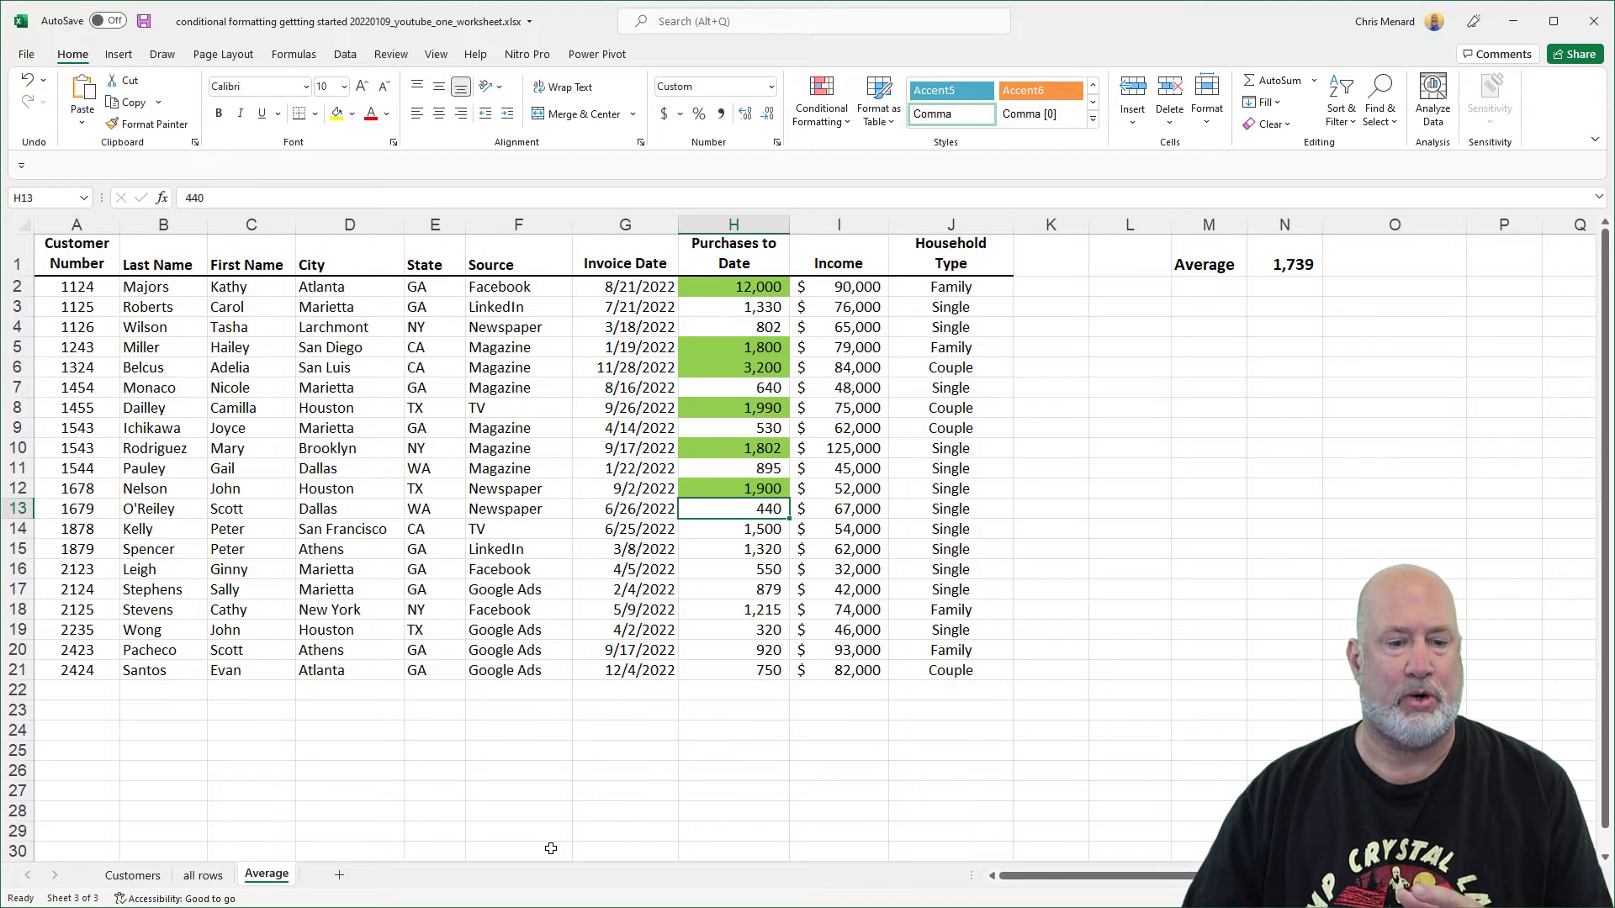
# - Enter =MAX(I2:I21) in I24 returning $125,000, then select the Income values I2:I21
pyautogui.click(841, 728)
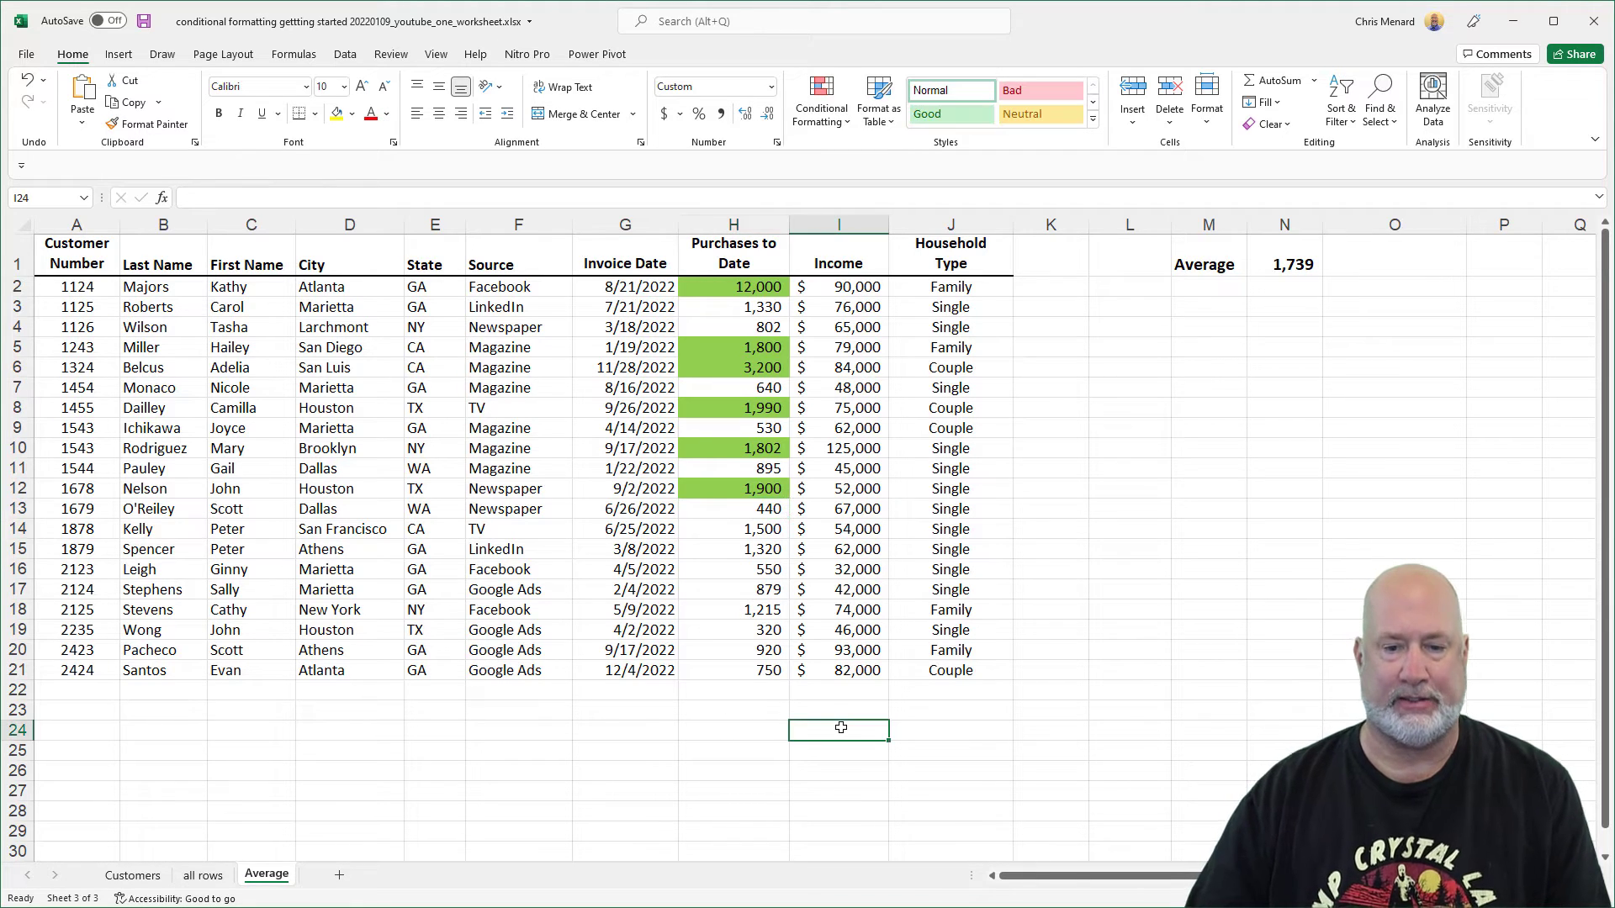
pyautogui.write('=max')
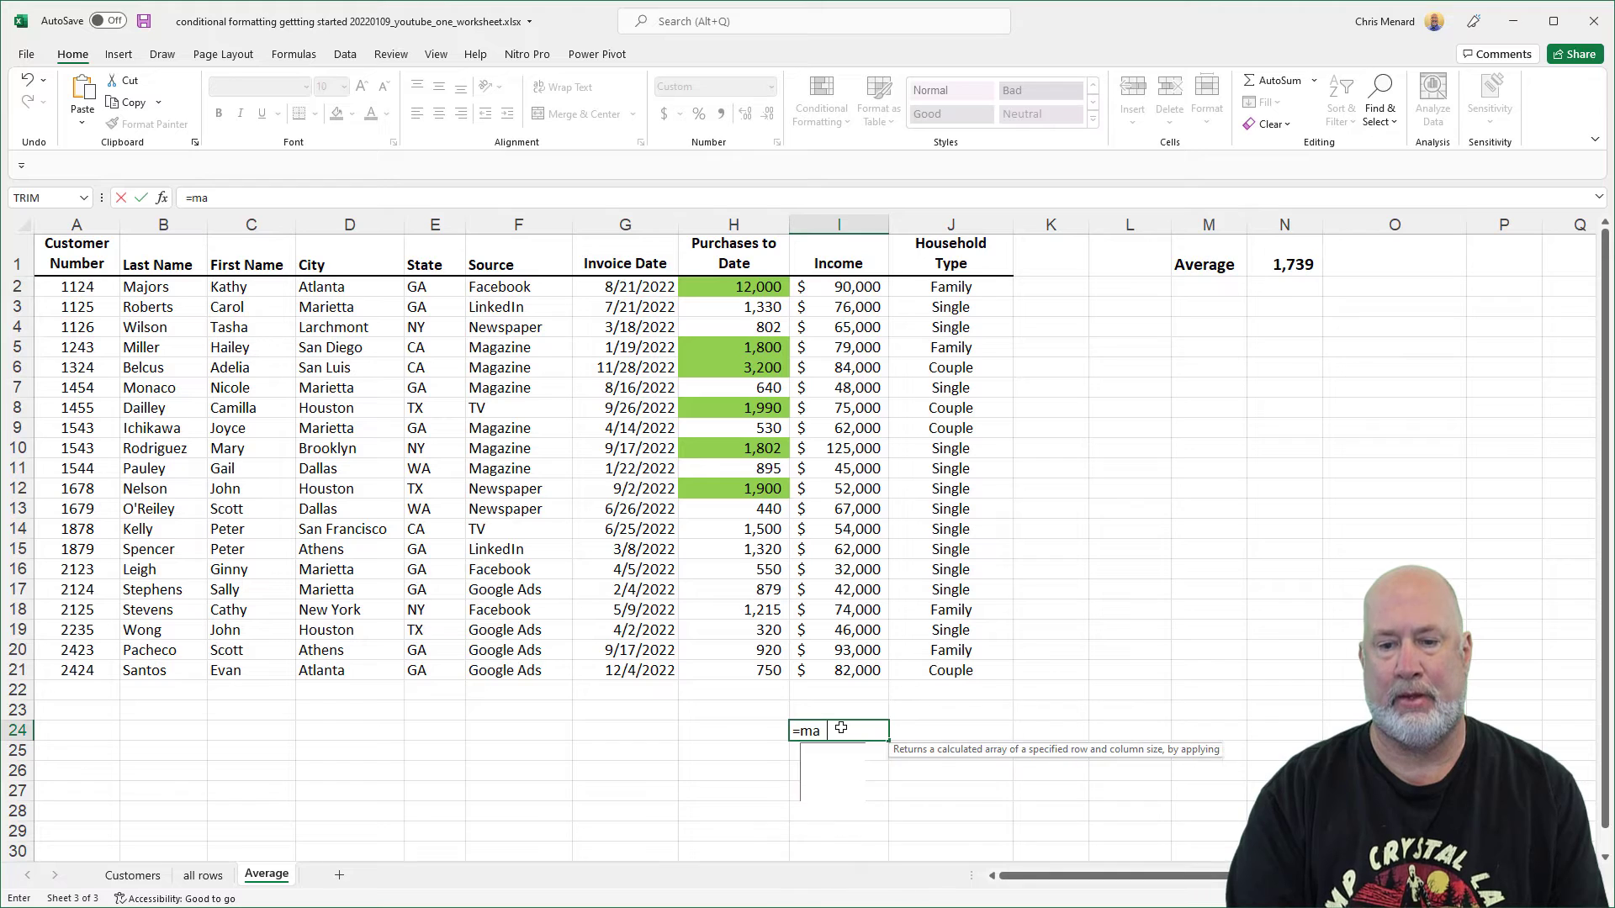
pyautogui.press('Tab')
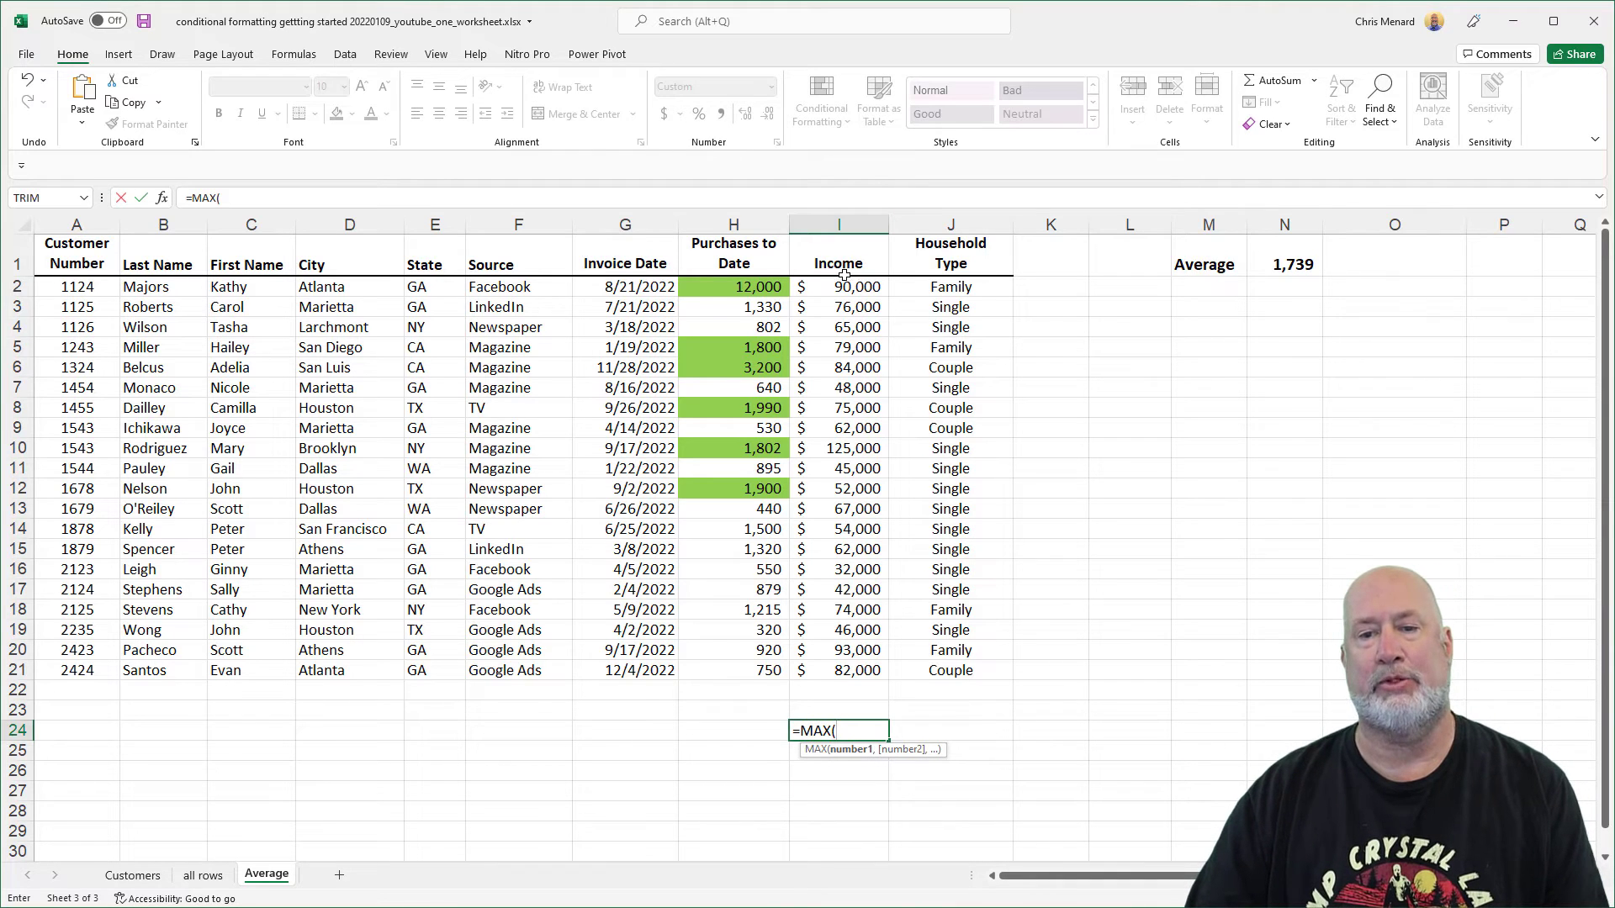
pyautogui.moveTo(843, 286); pyautogui.dragTo(856, 670)
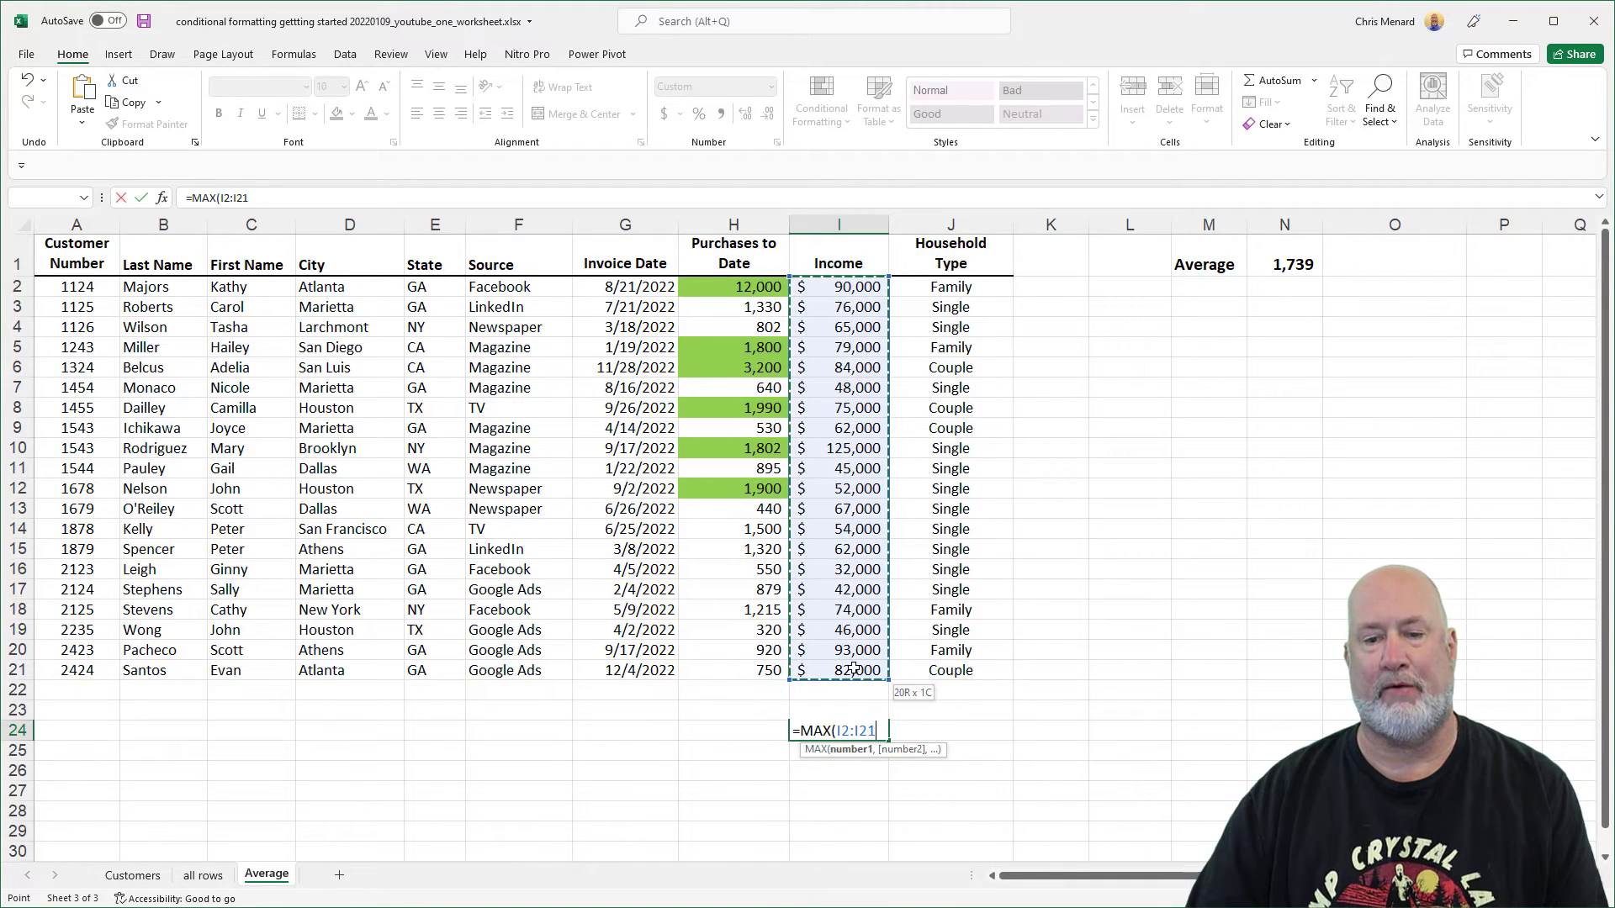
pyautogui.press('Return')
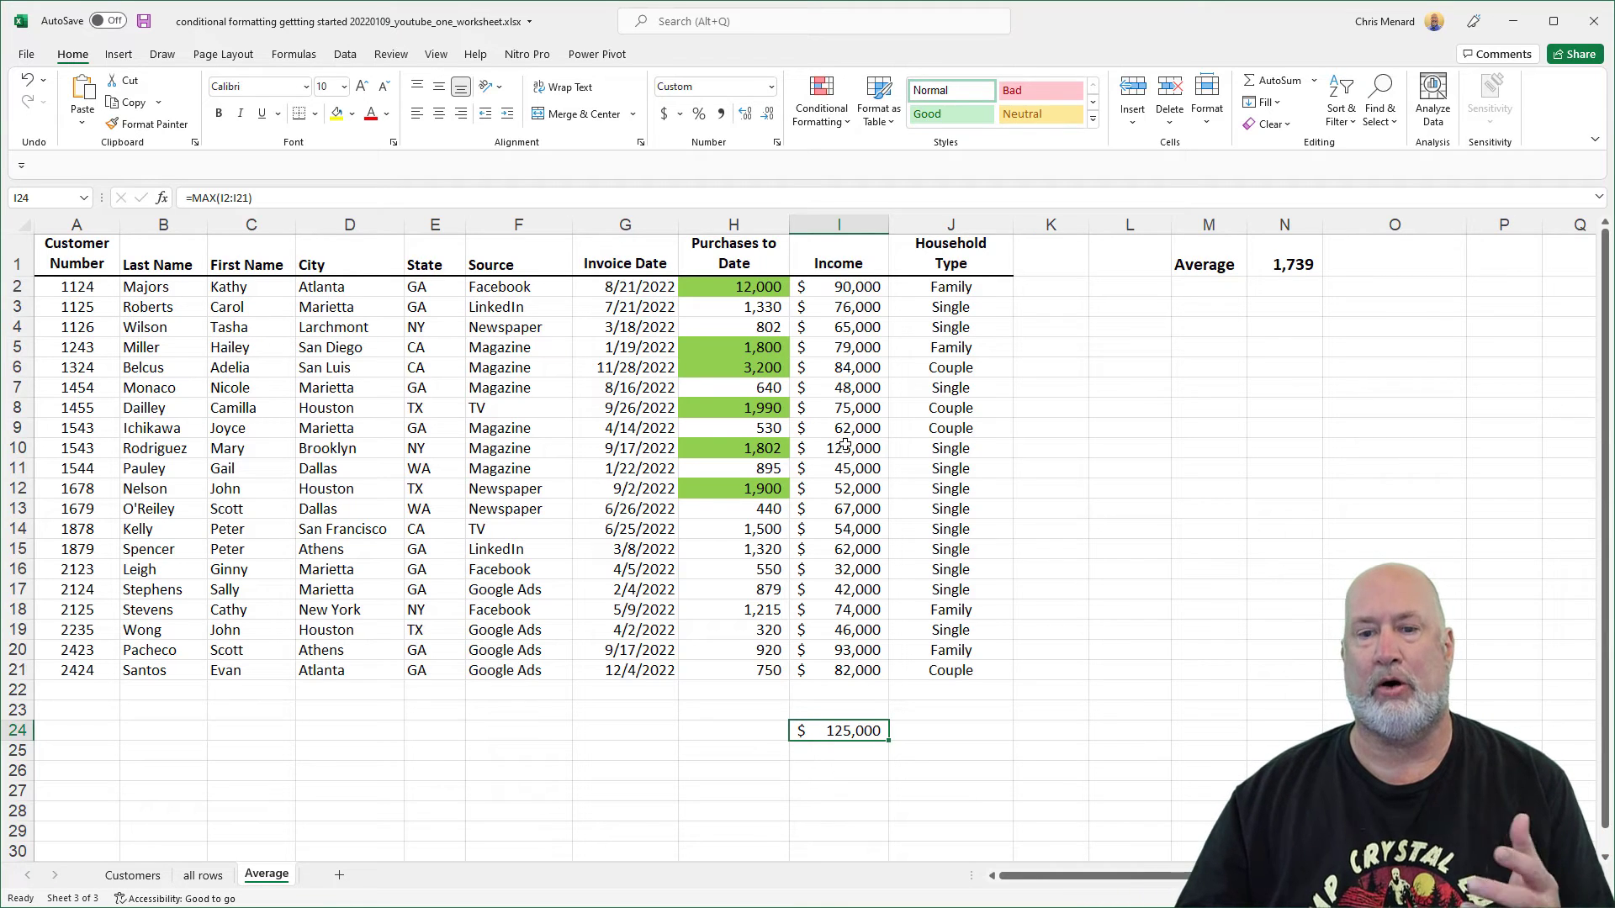
pyautogui.moveTo(850, 287); pyautogui.dragTo(852, 671)
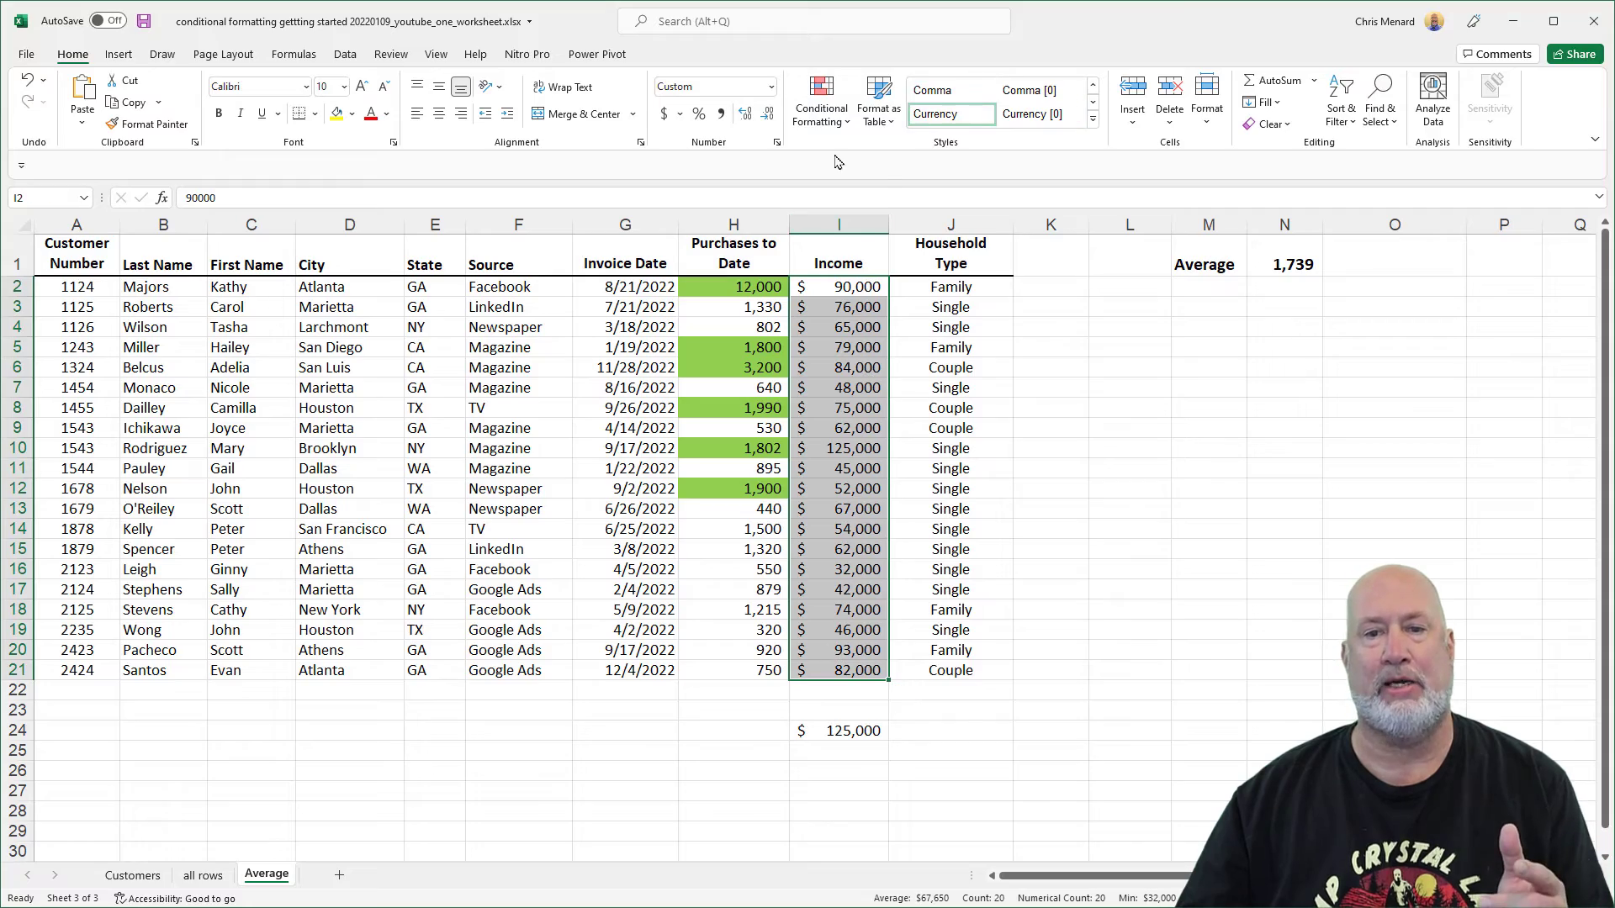
# - Start a formula rule =I2=MAX($I$2:$I$21) on the Income column
pyautogui.click(821, 101)
pyautogui.click(845, 354)
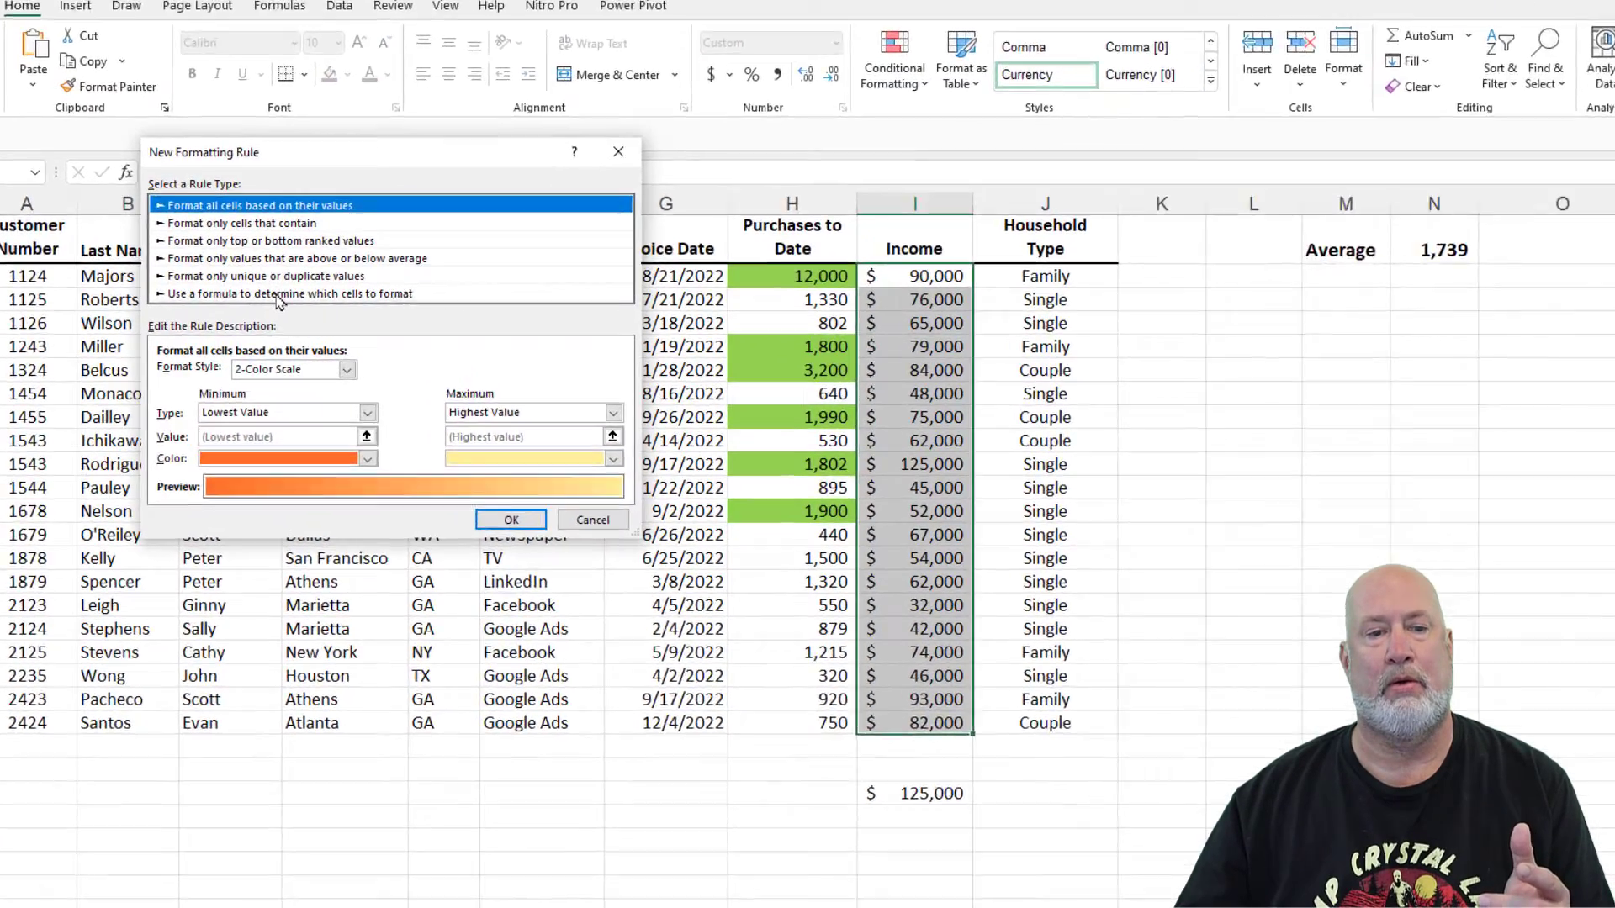
pyautogui.click(304, 302)
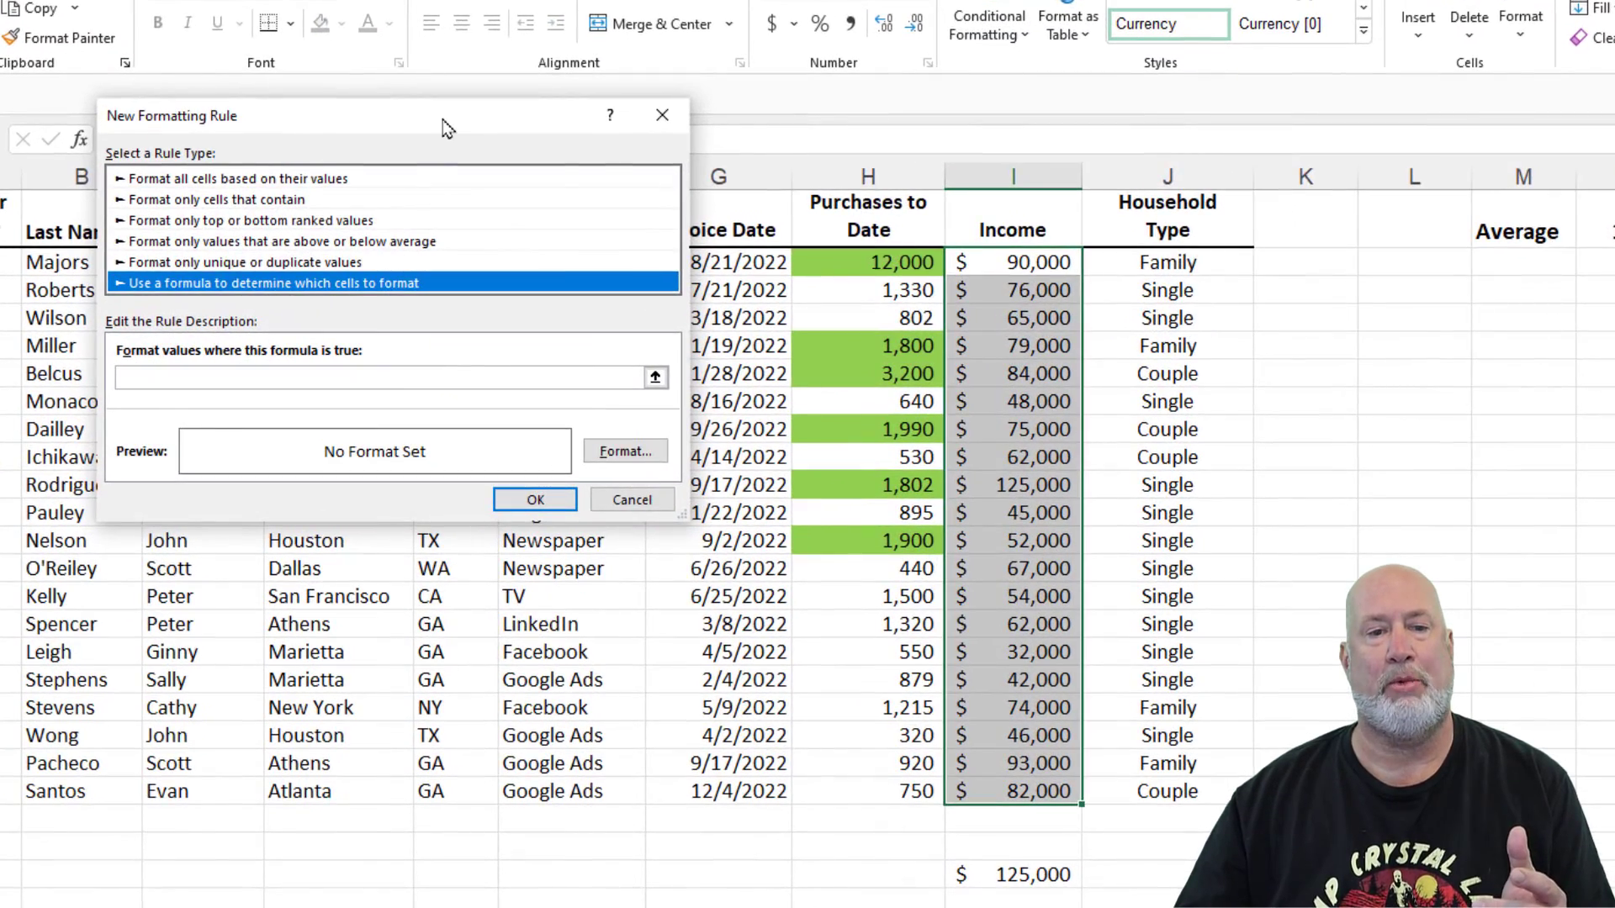
pyautogui.click(199, 453)
pyautogui.write('=i2=max(')
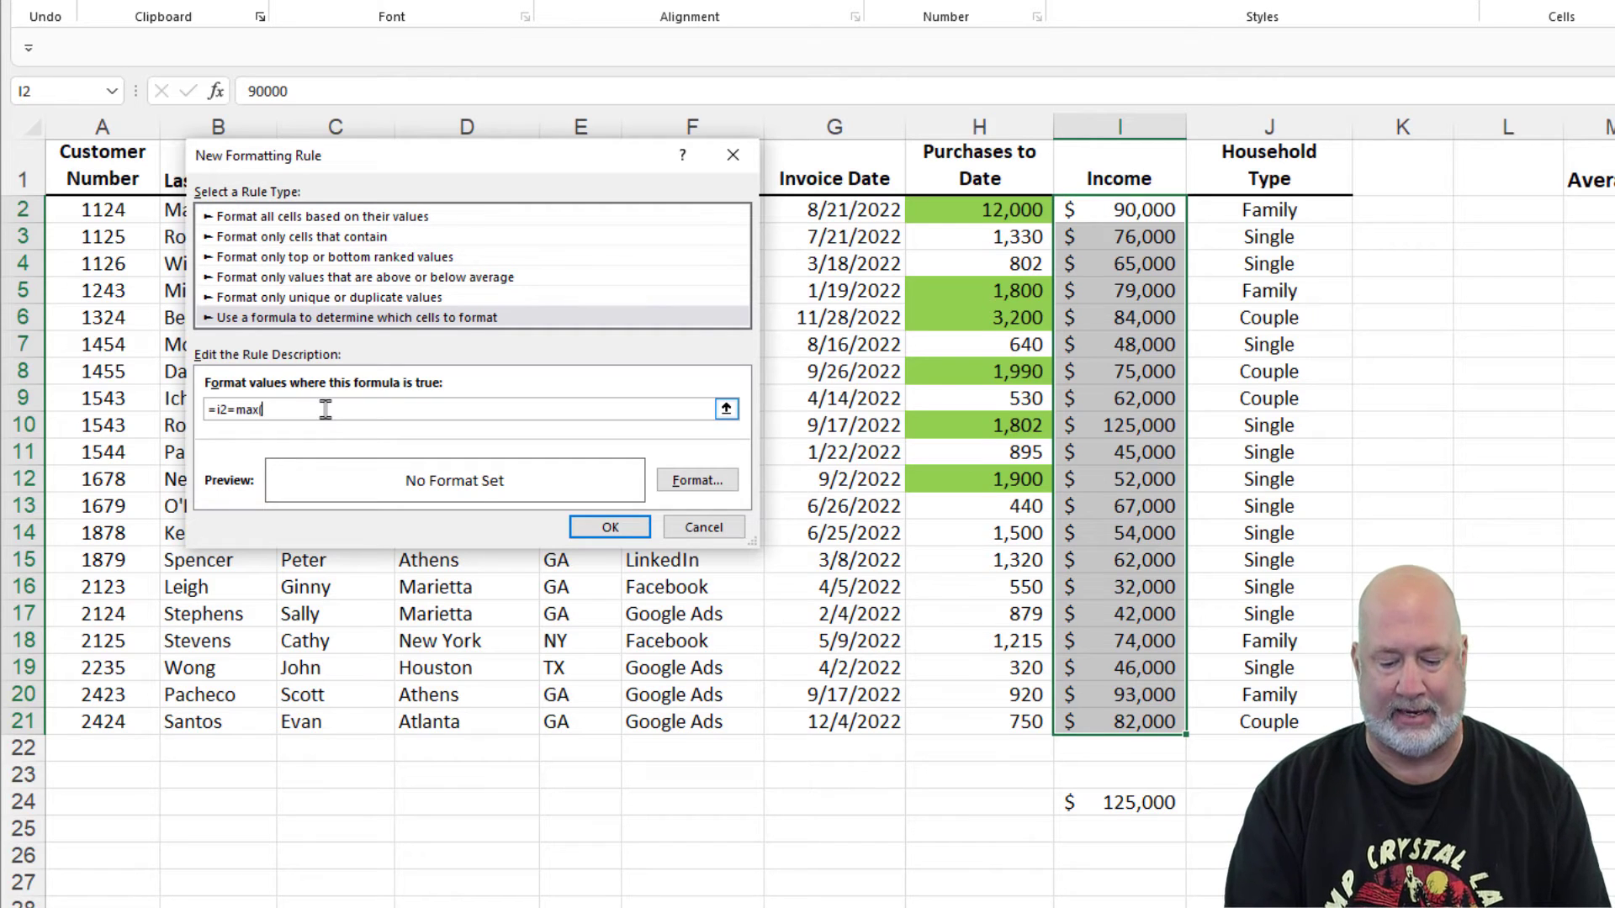
pyautogui.write('i2:')
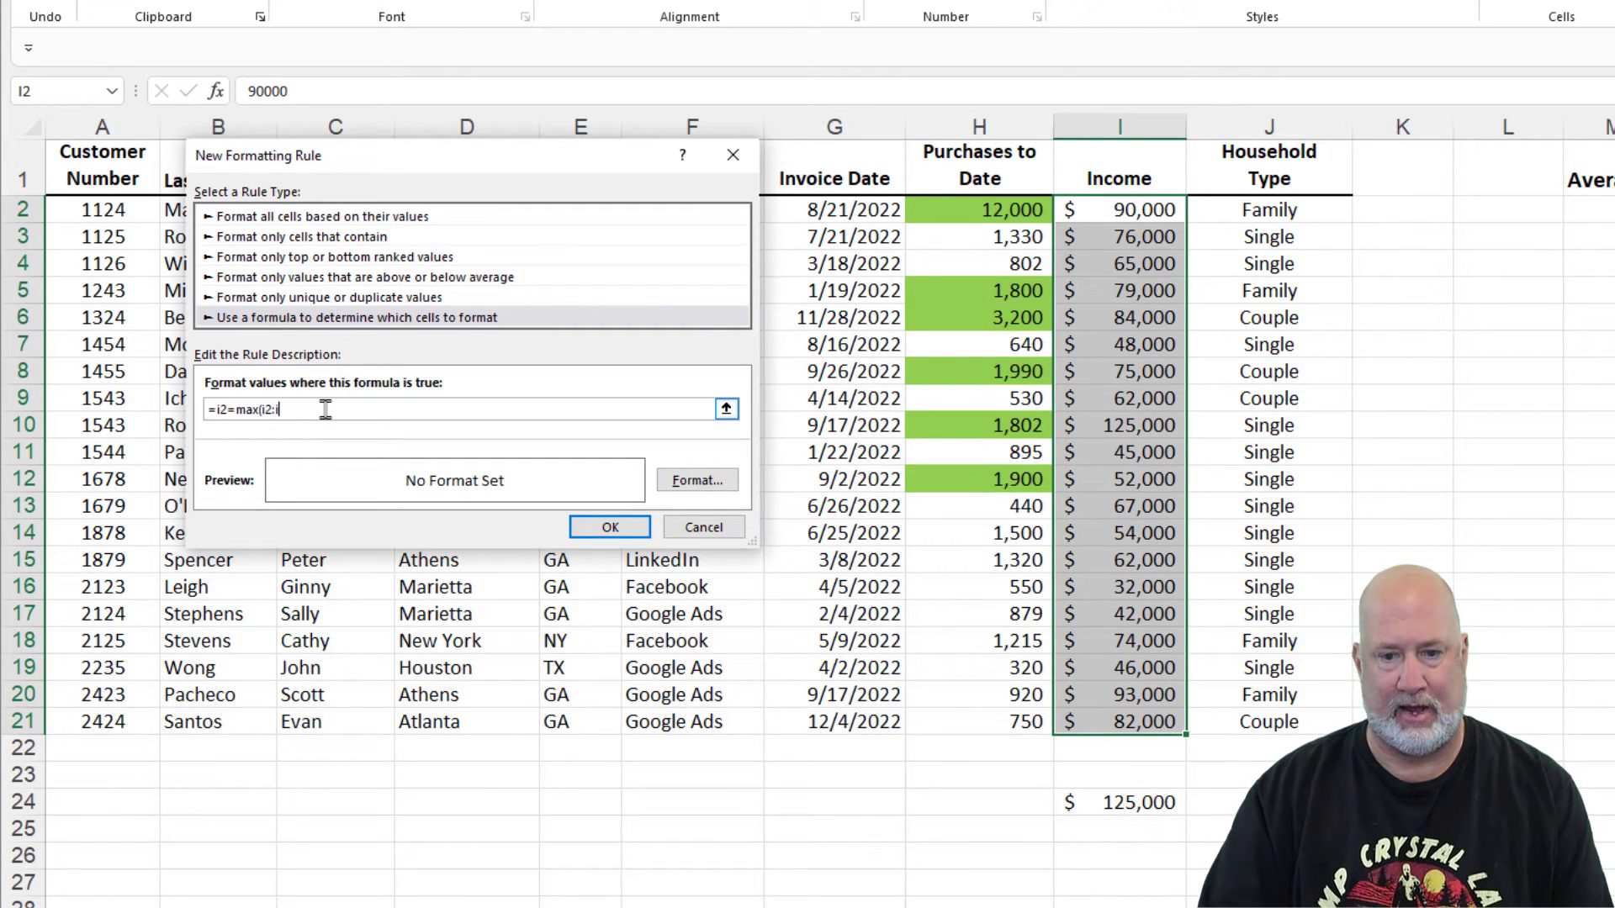
pyautogui.write('i')
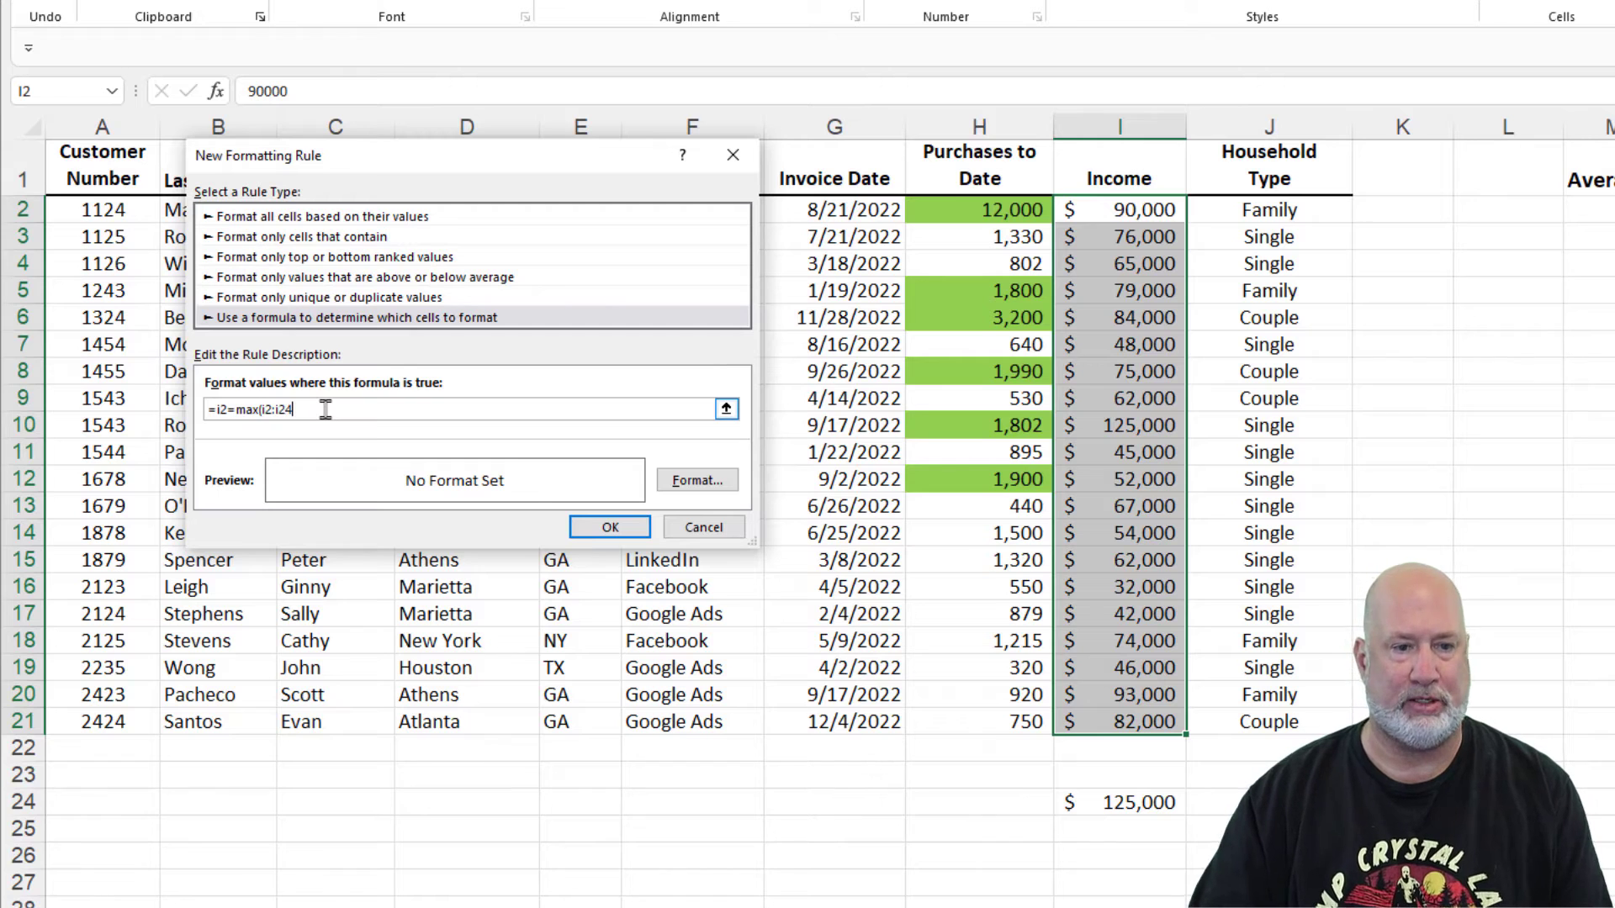
pyautogui.press('BackSpace')
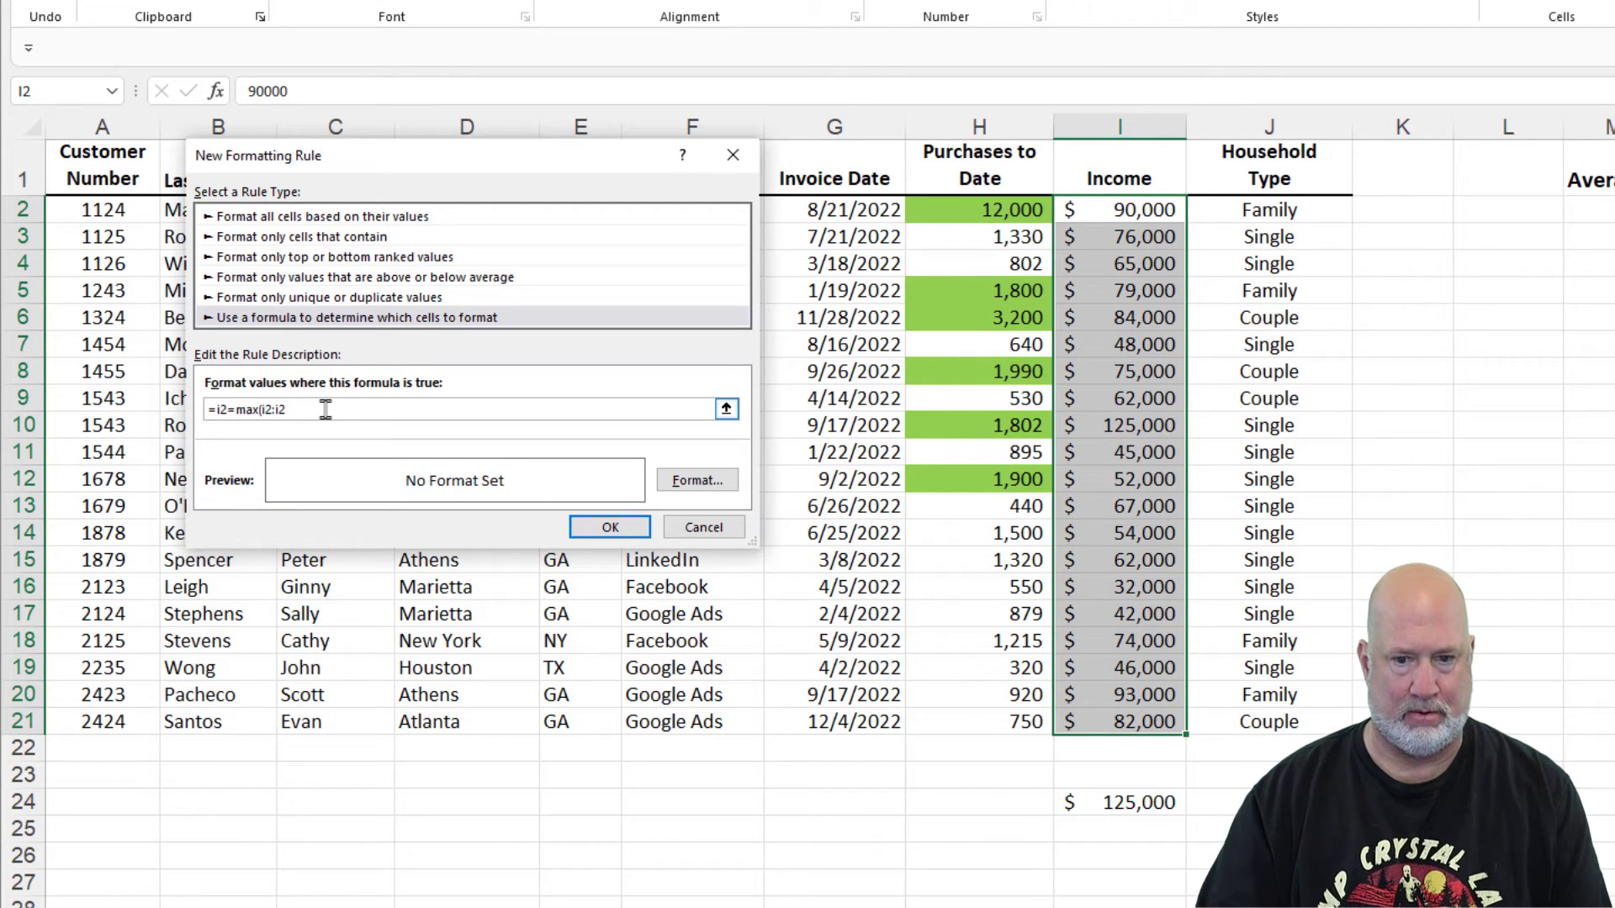
pyautogui.write('1')
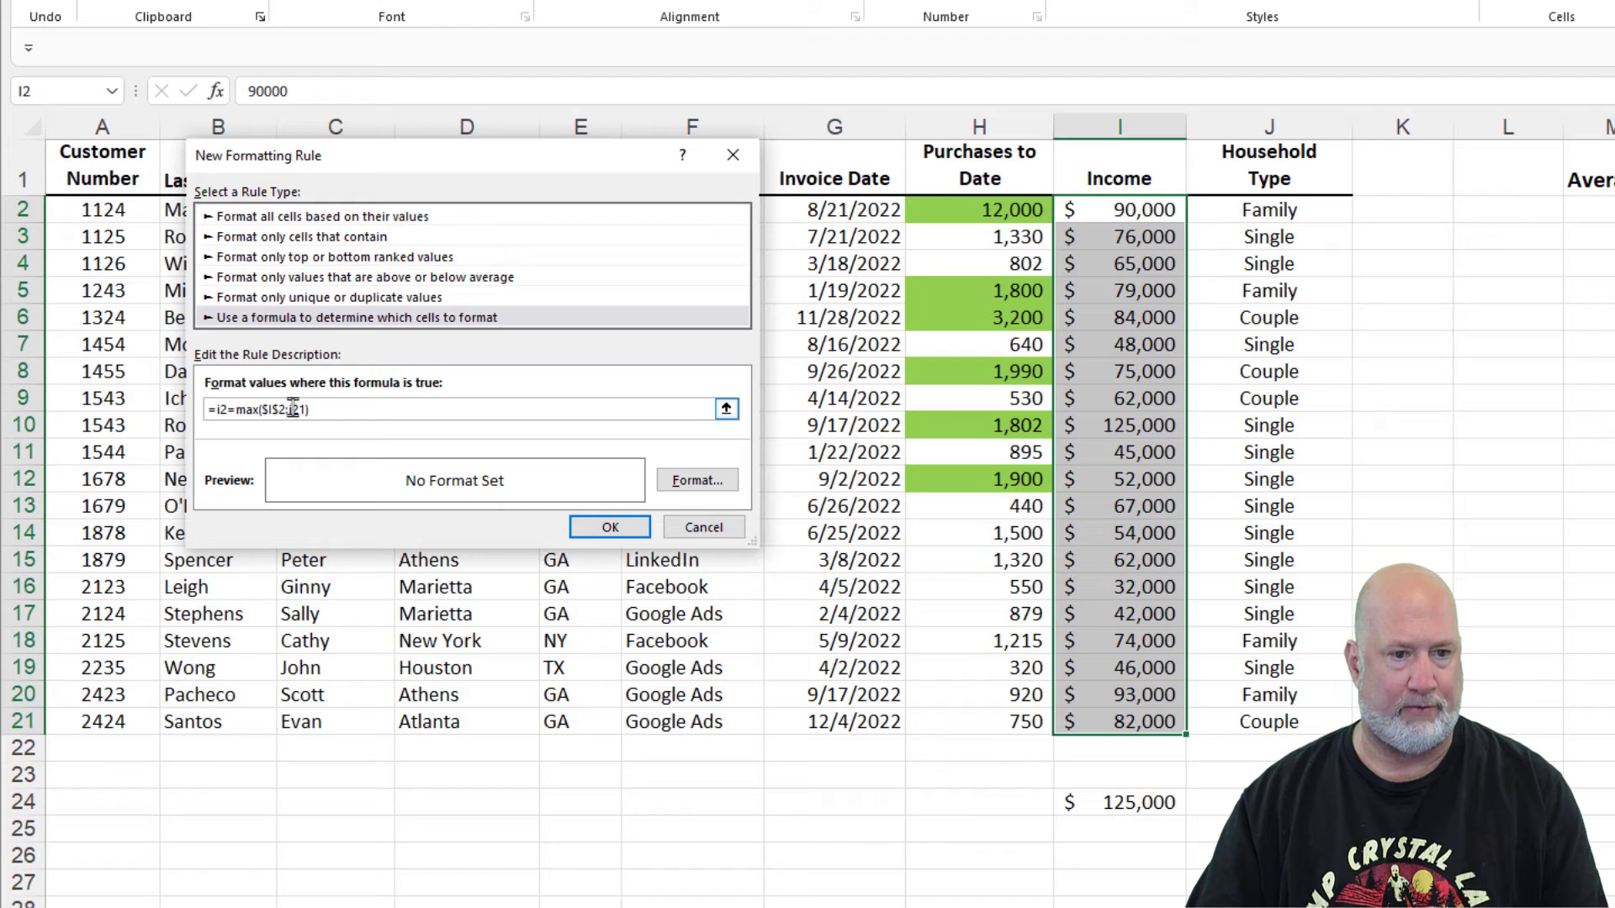
# - Give the maximum-income rule an orange fill and apply it, turning $125,000 orange
pyautogui.click(706, 482)
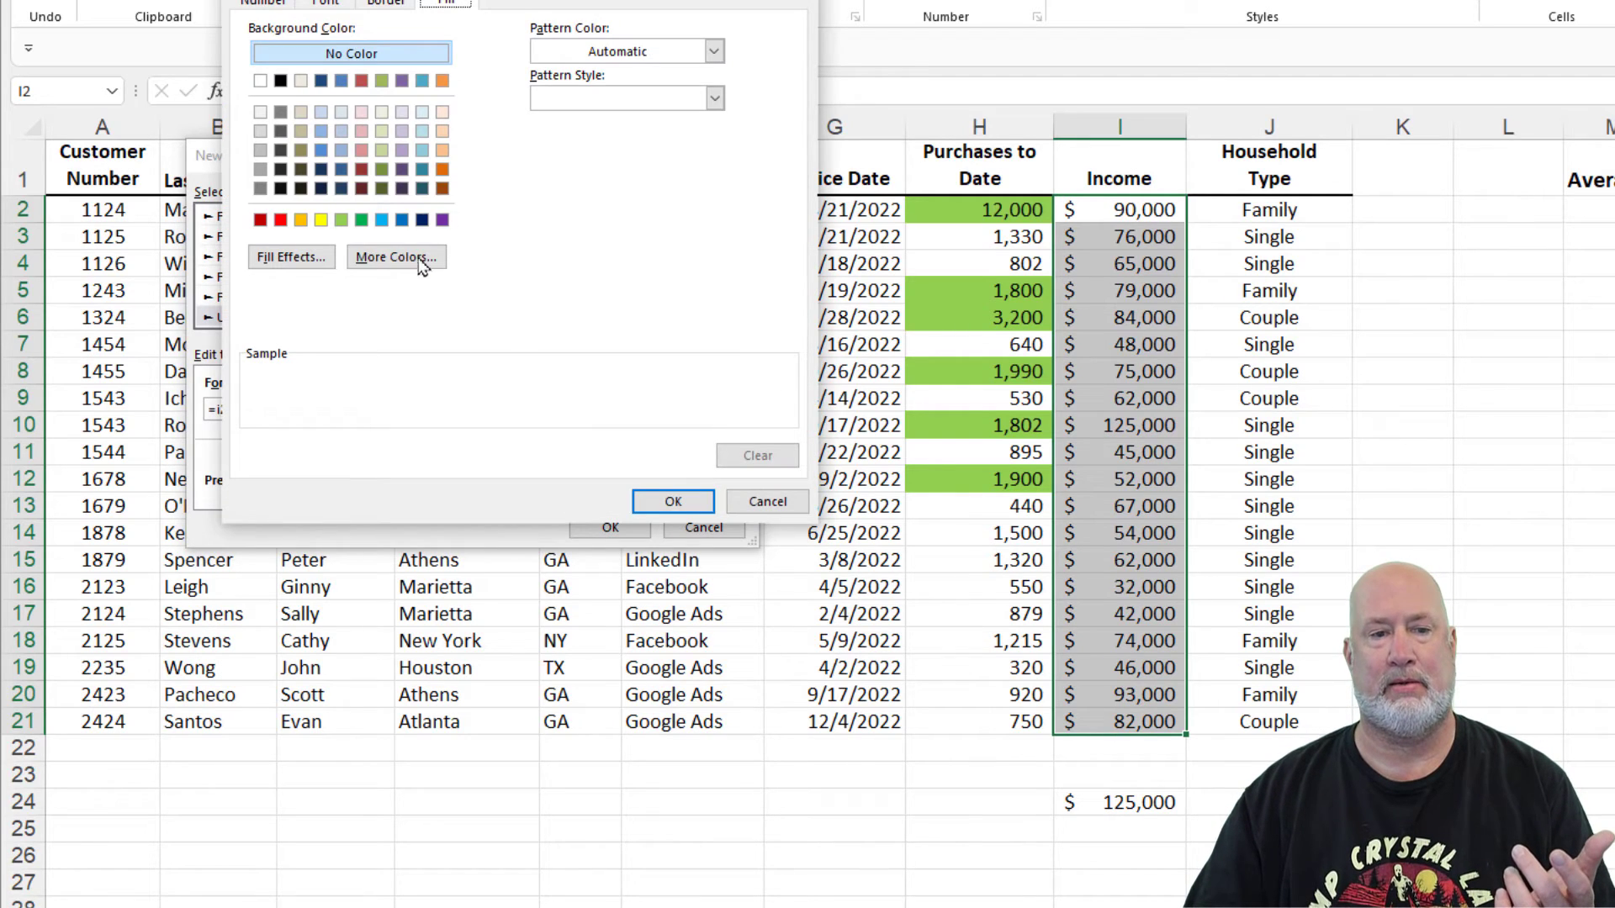
pyautogui.click(302, 222)
pyautogui.click(669, 502)
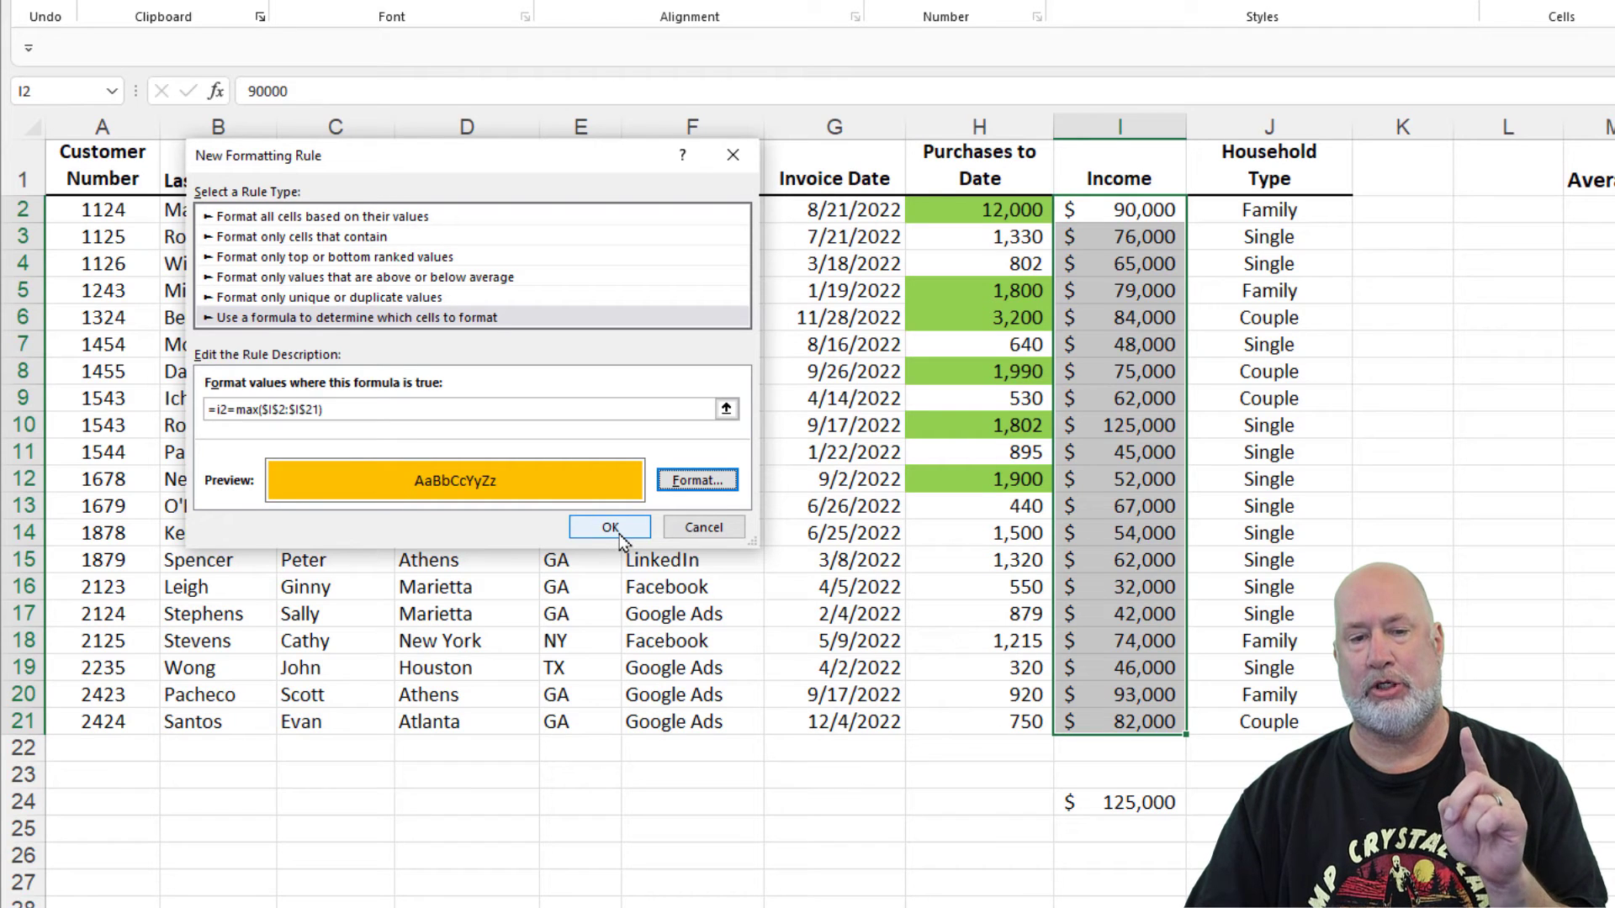
pyautogui.click(617, 535)
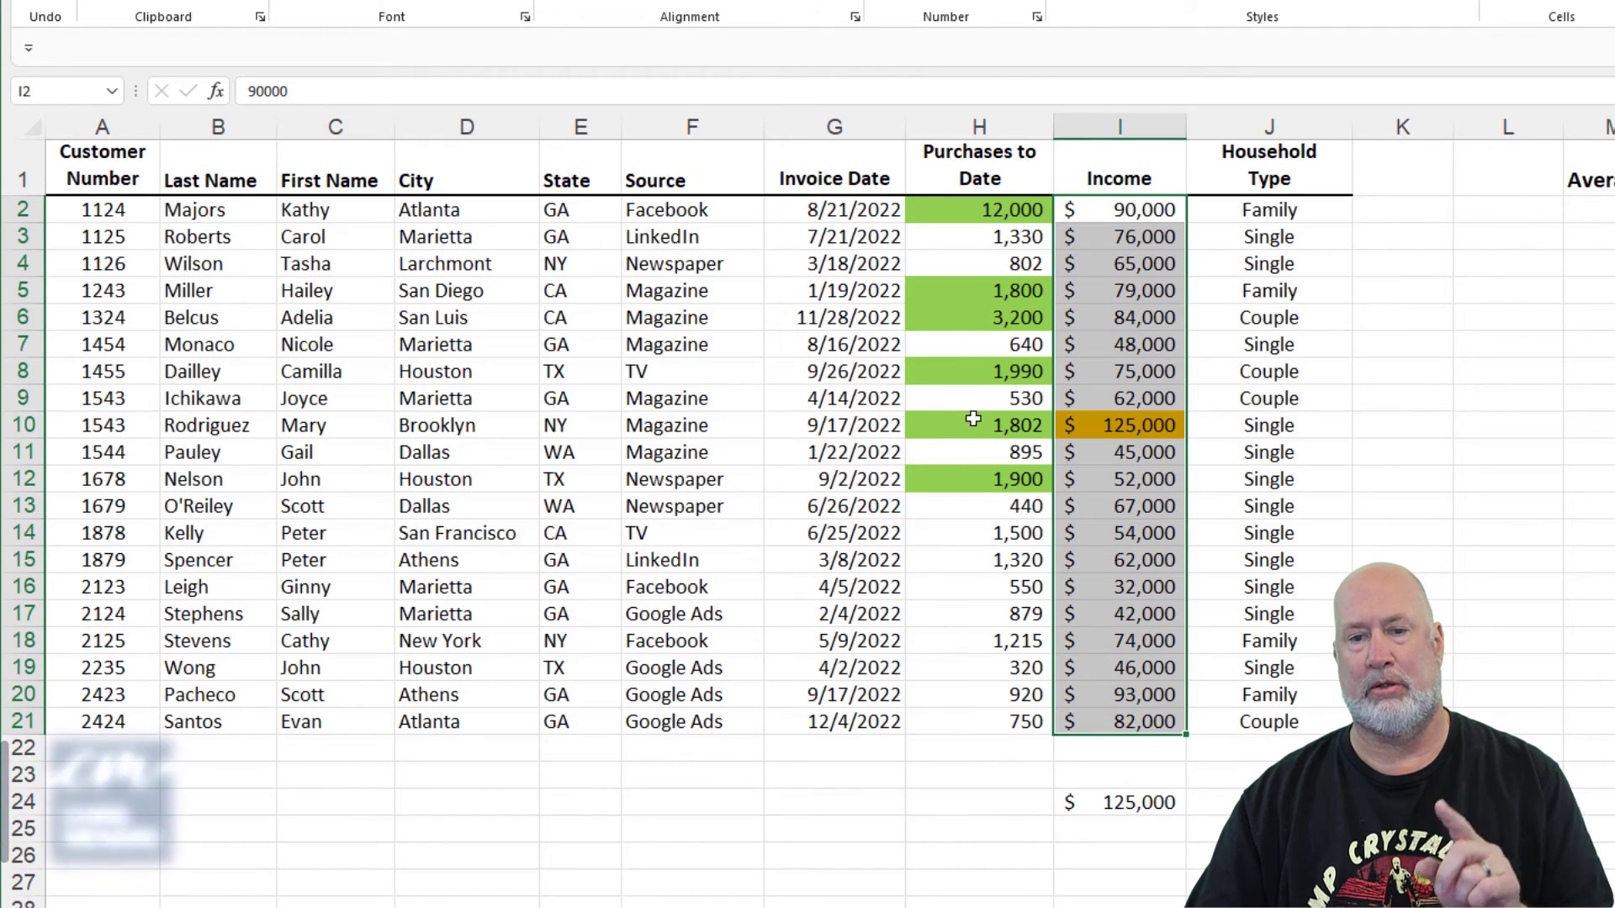
# - Raise the income in I6 to $127,500 so the orange highlight moves to it
pyautogui.click(1154, 346)
pyautogui.click(1167, 318)
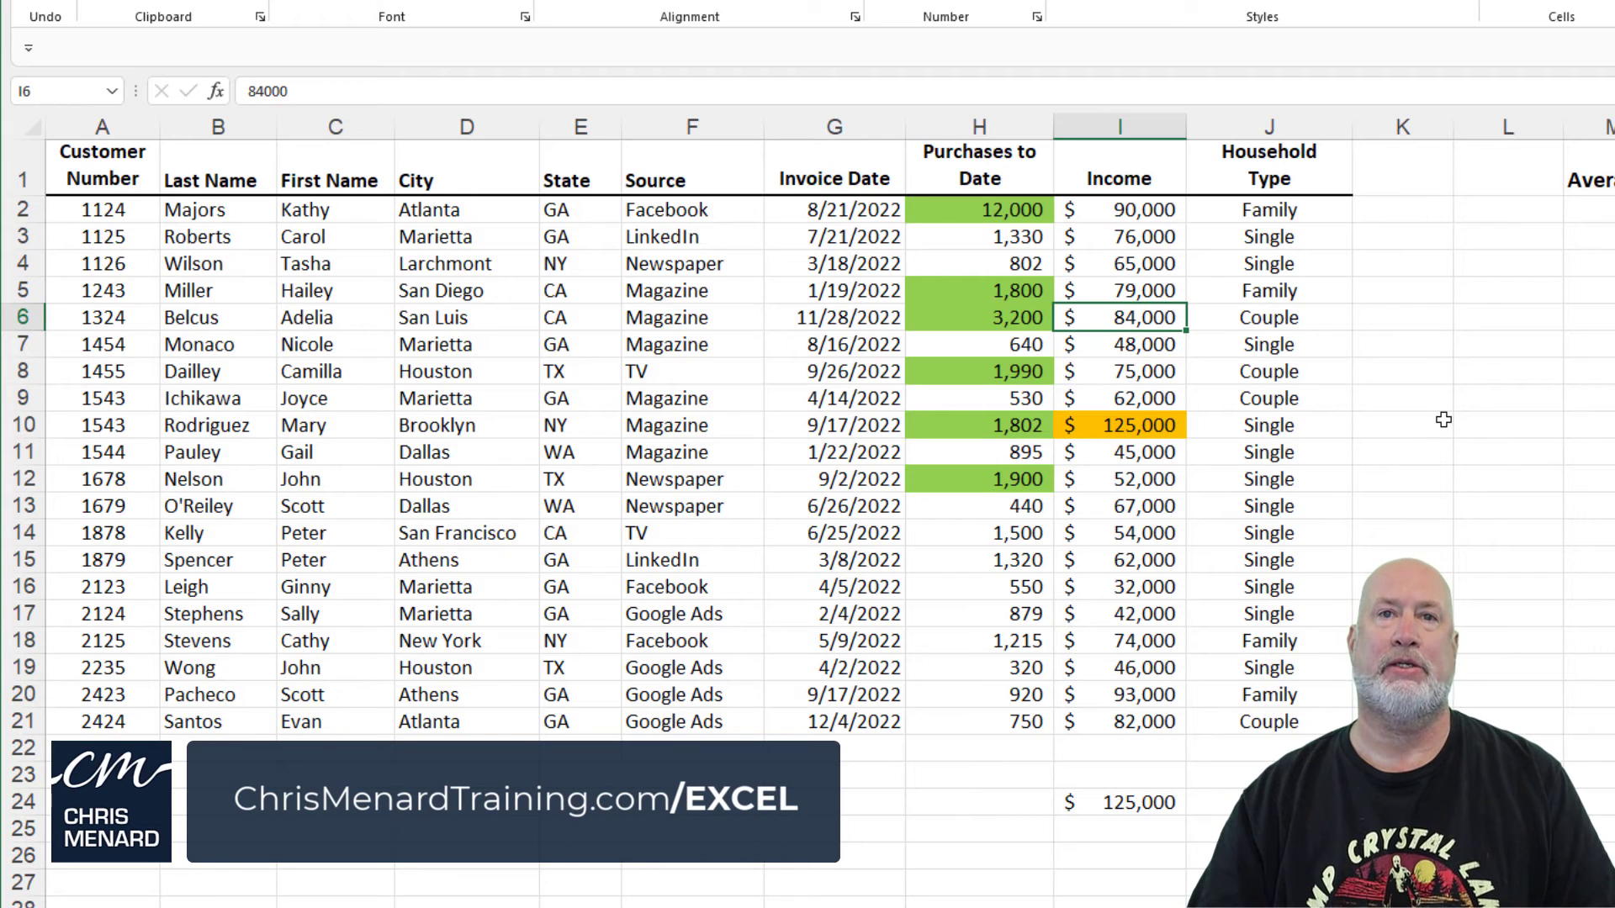
pyautogui.write('12')
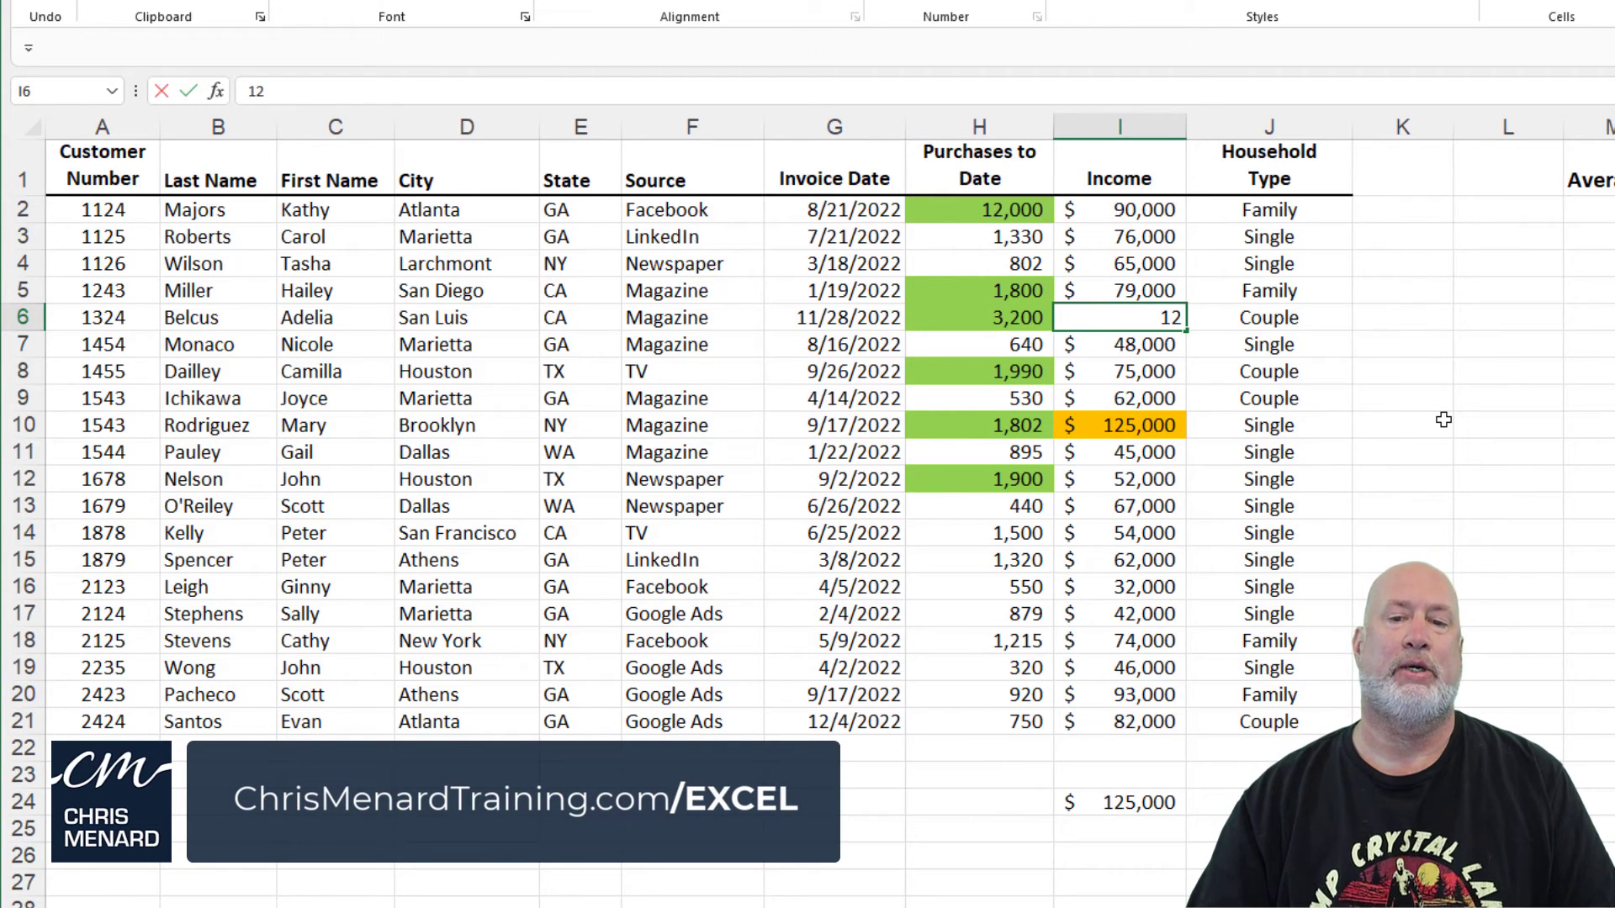
pyautogui.write('7500')
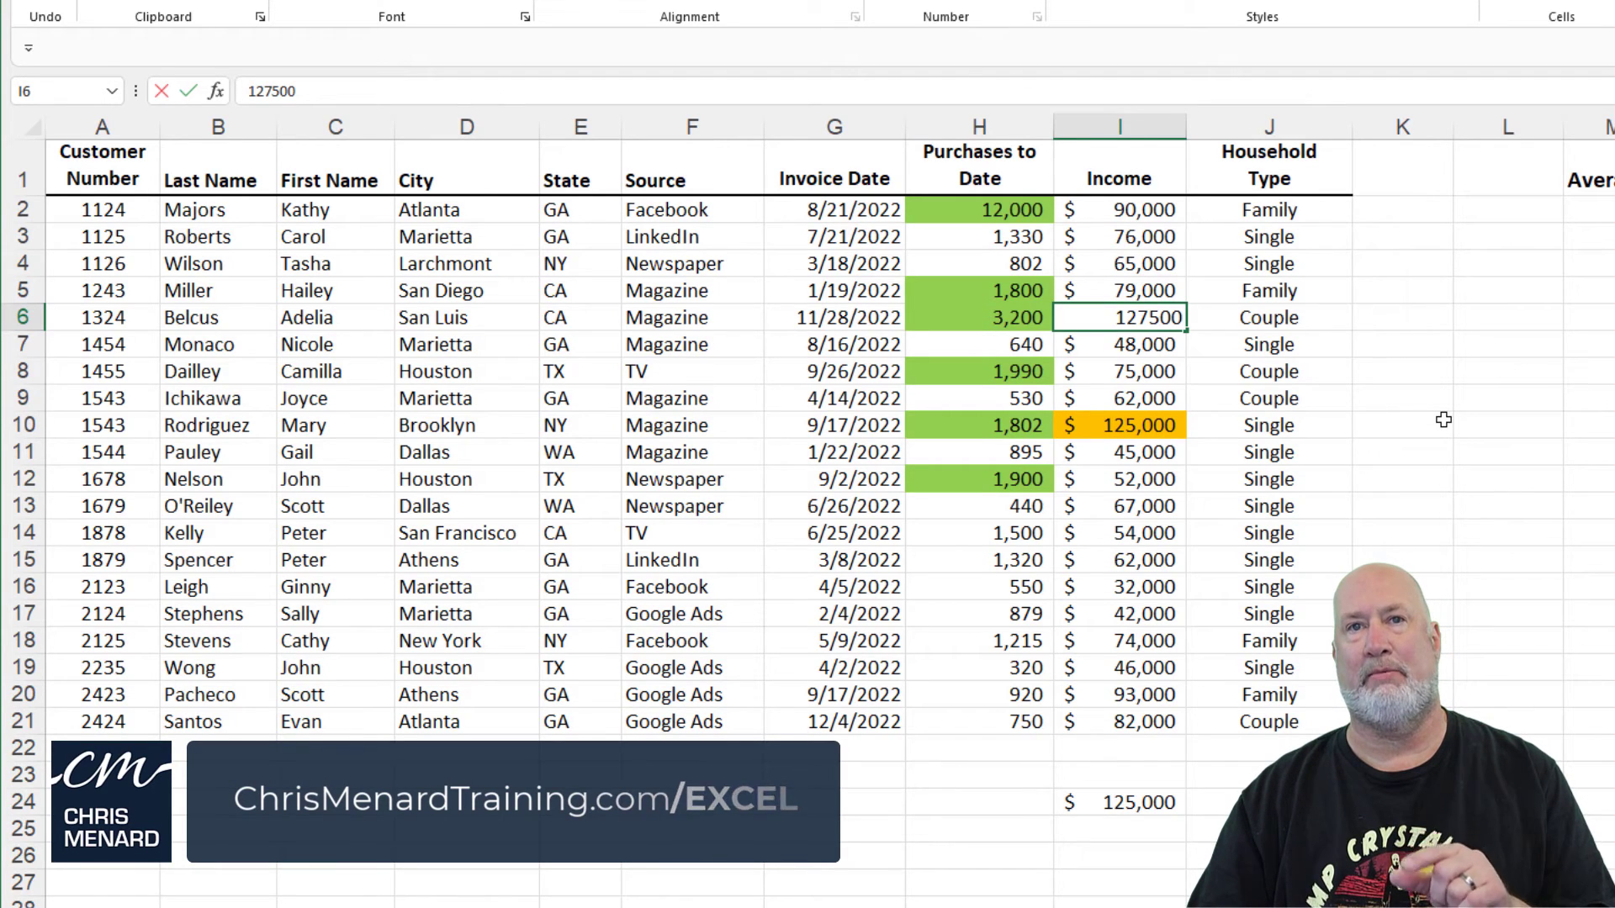
pyautogui.press('Return')
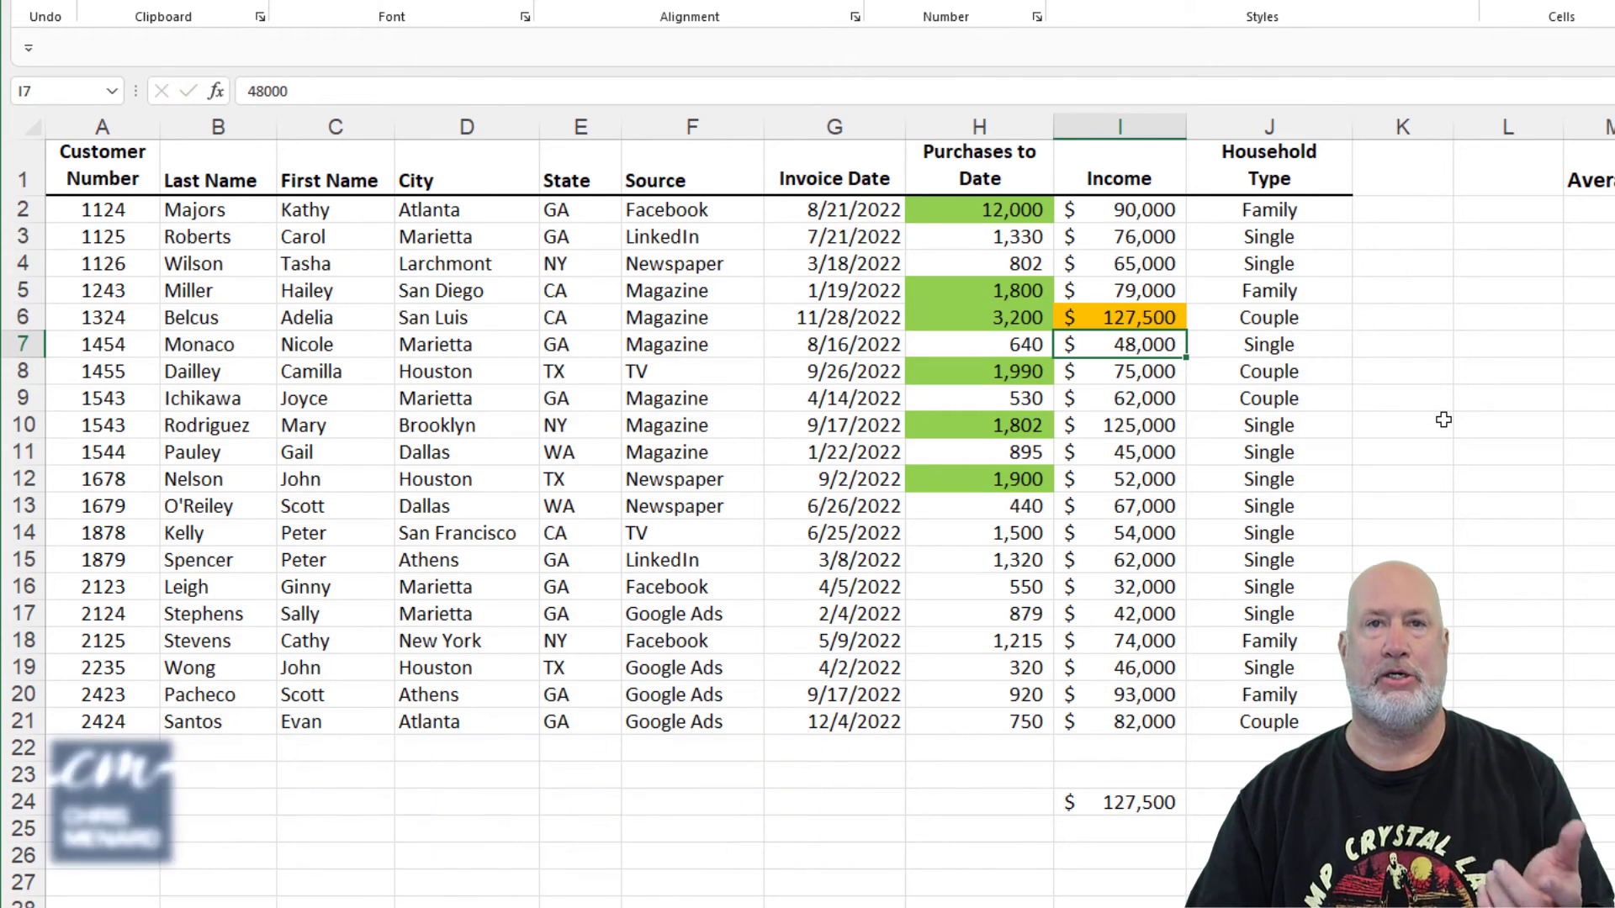